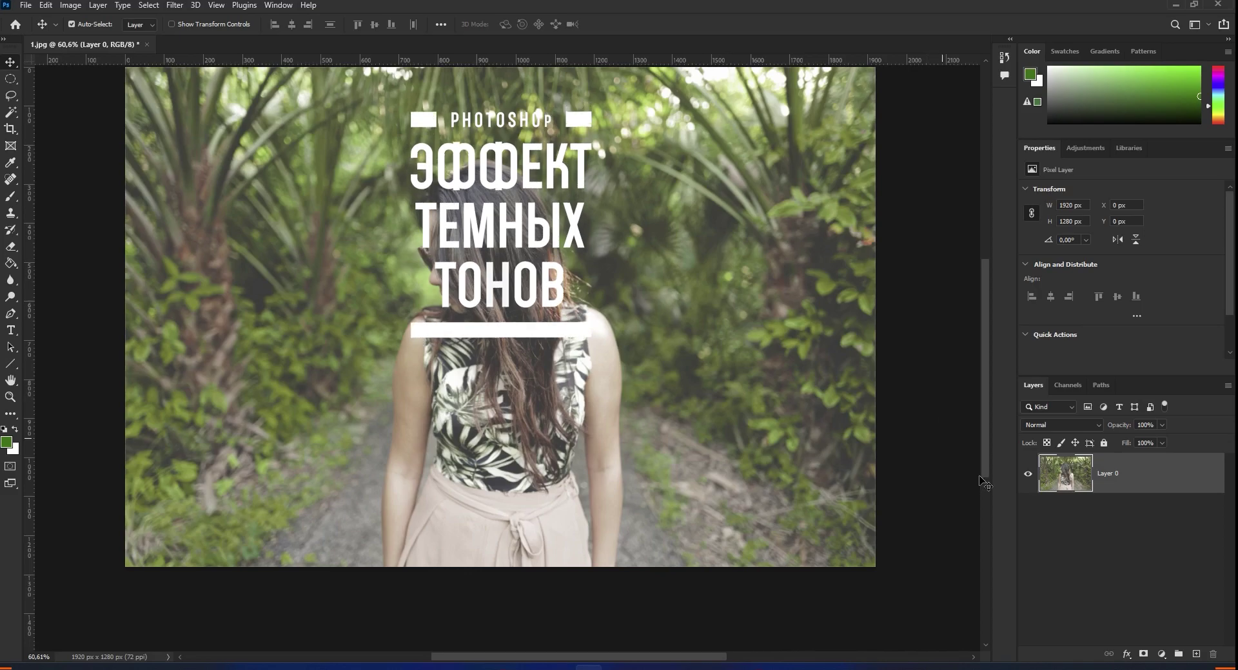
- Convert Layer 0 to a smart object and duplicate it
right_click(1170, 472)
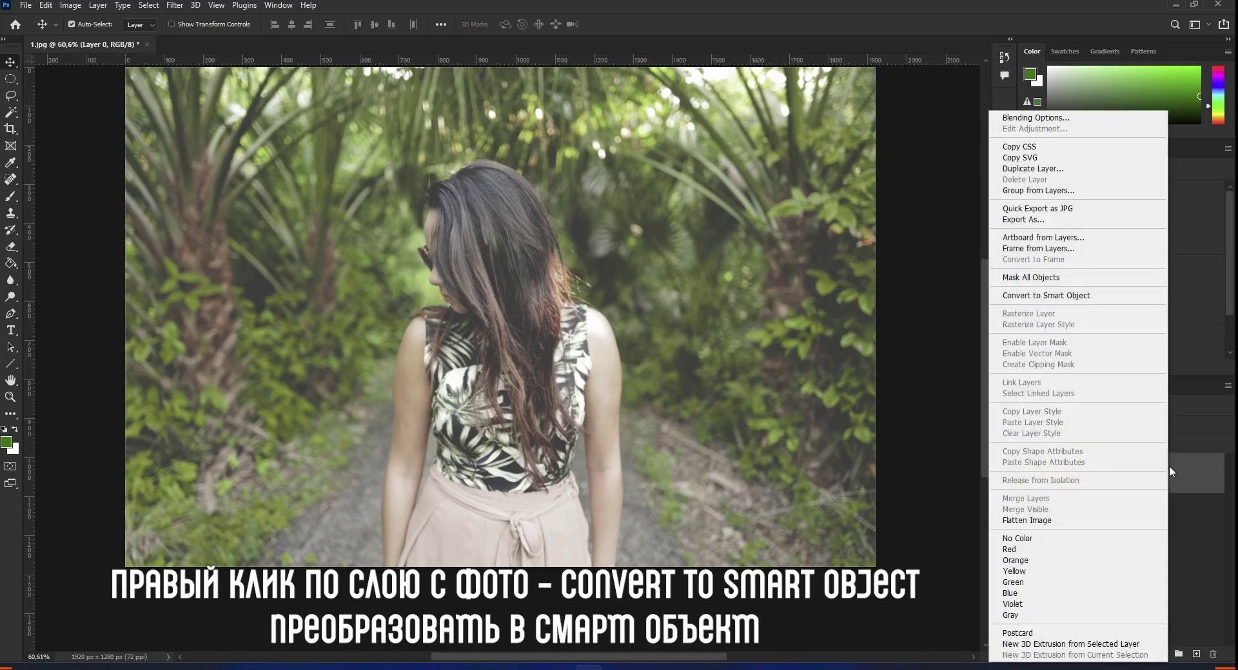
left_click(1111, 298)
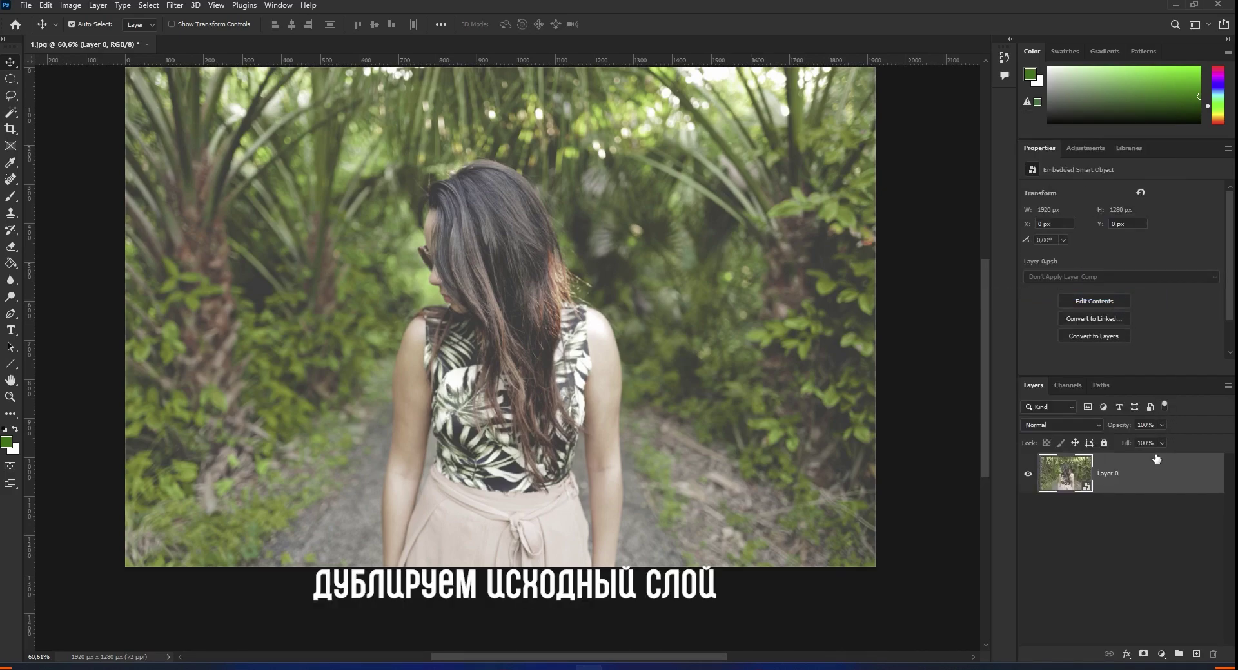
left_click_drag(1152, 480, 1196, 655)
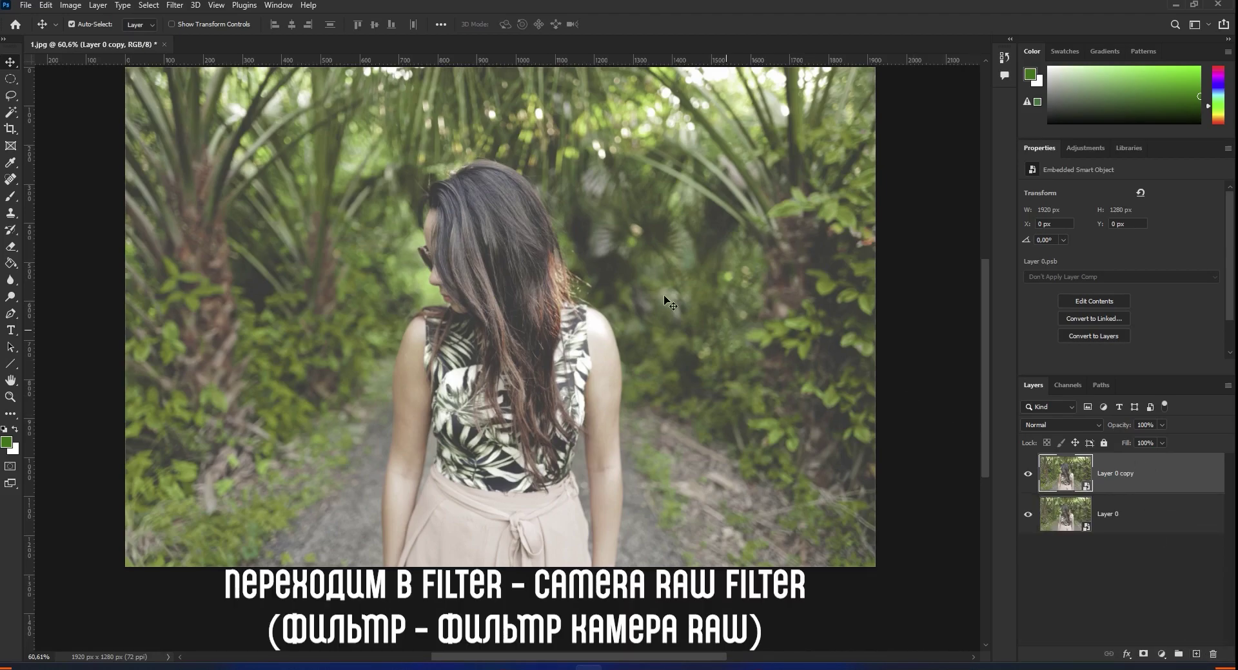
- Open the Camera Raw Filter for the Layer 0 copy smart object
left_click(176, 6)
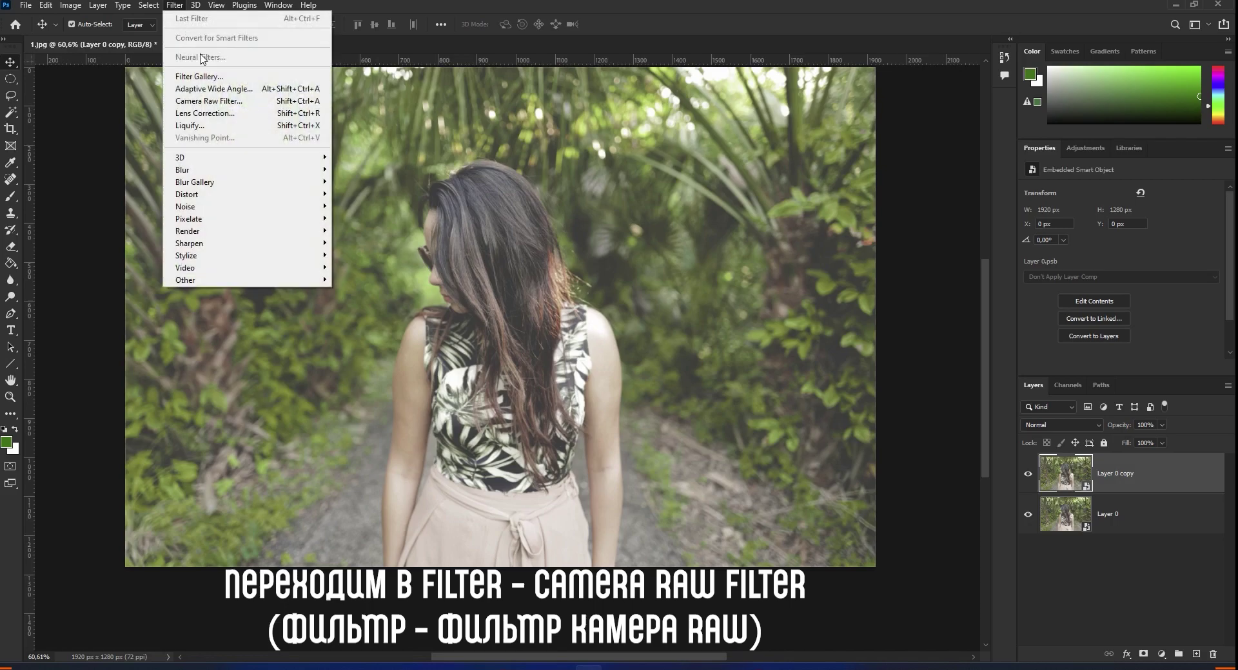
left_click(262, 102)
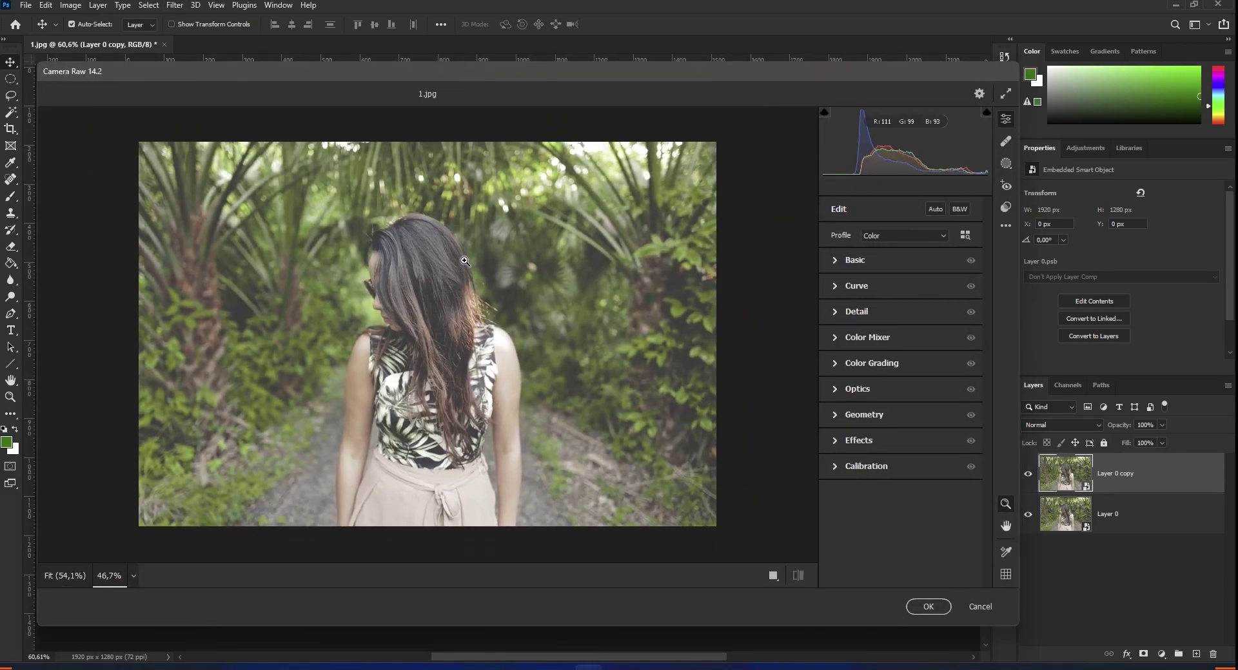
key("h")
left_click_drag(405, 283, 523, 287)
key("z")
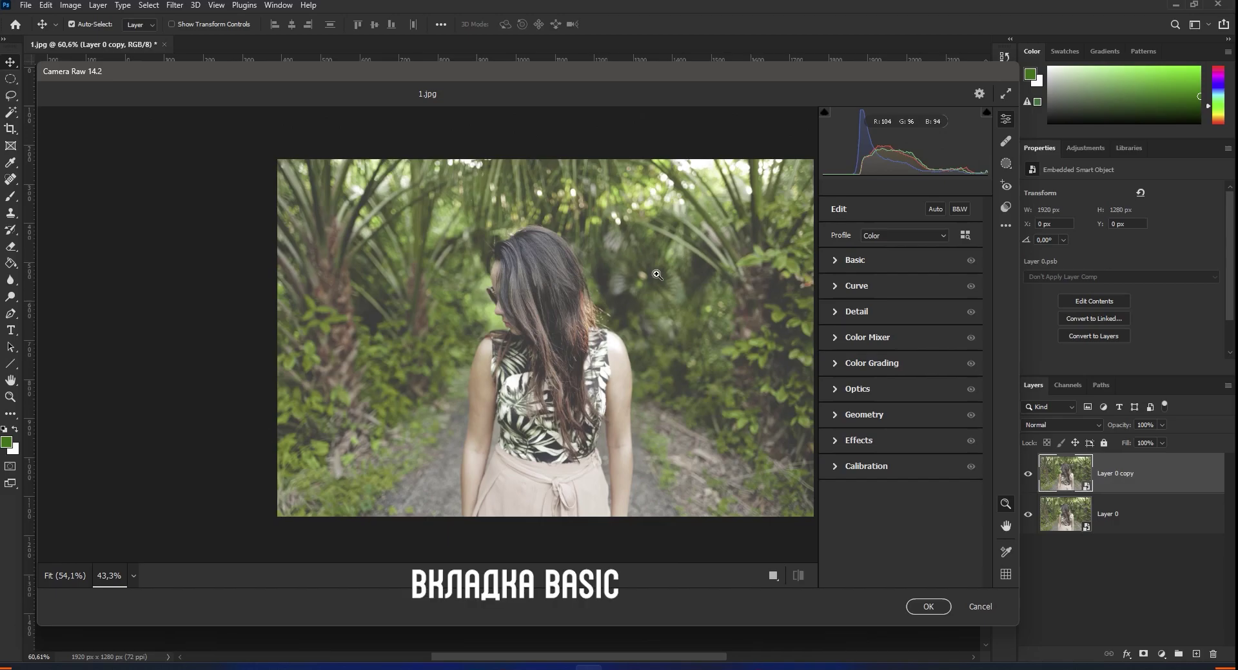
- In the Basic adjustments, set Temperature to +5 and Tint to +10
left_click(837, 261)
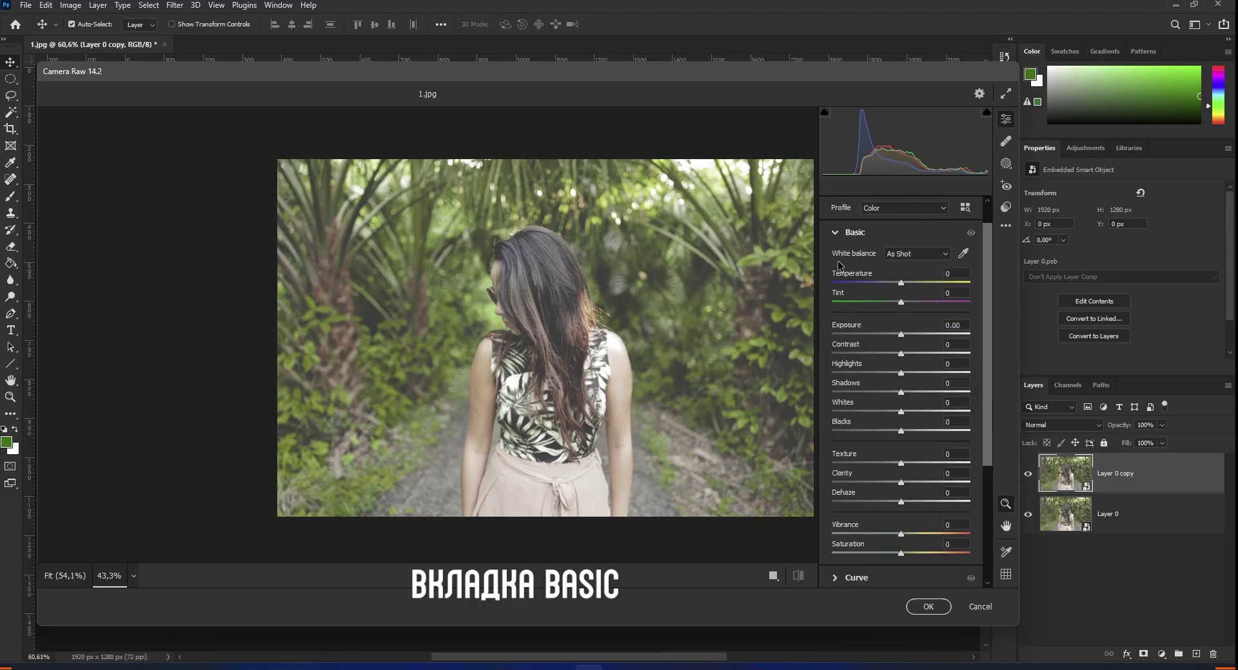
left_click(953, 274)
type("+5")
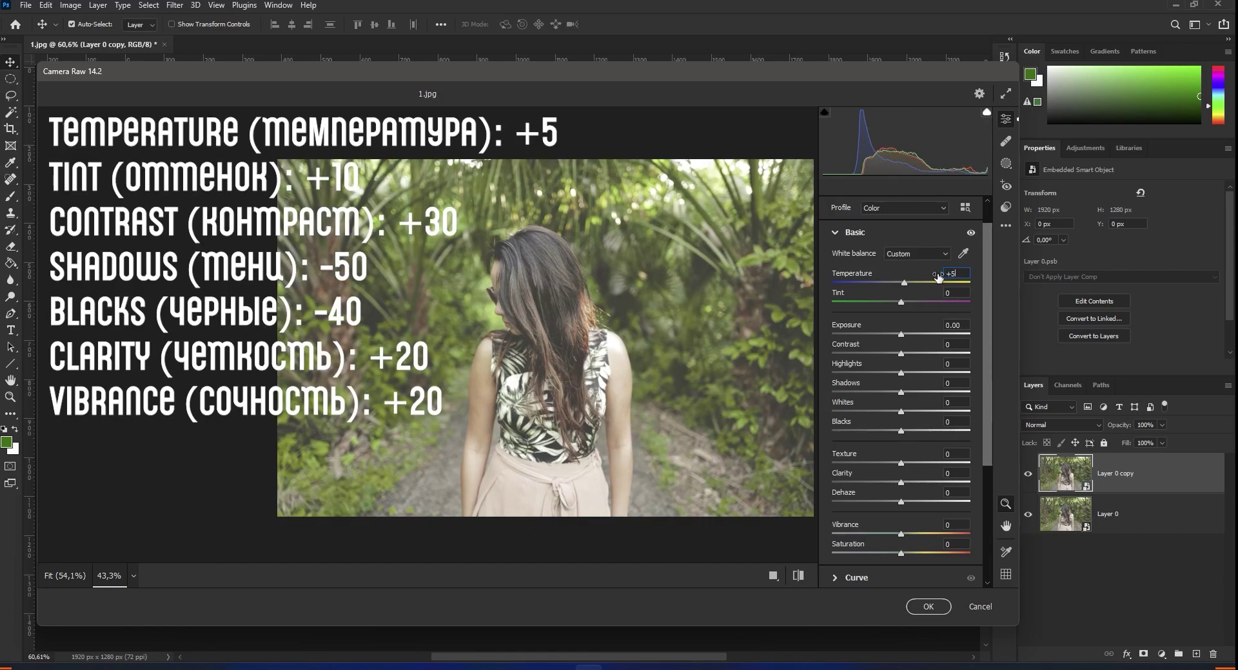
key("Tab")
type("+10")
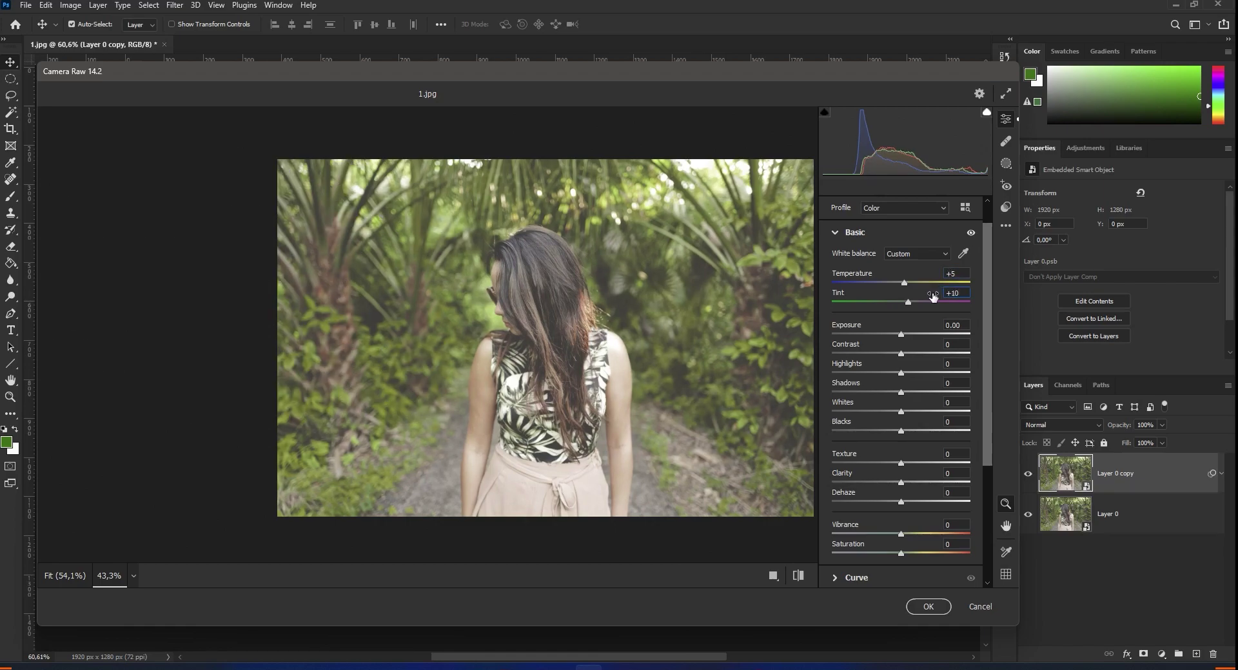
- Set the Basic tone values to Contrast +30, Shadows -50 and Blacks -40
left_click(959, 344)
type("+30")
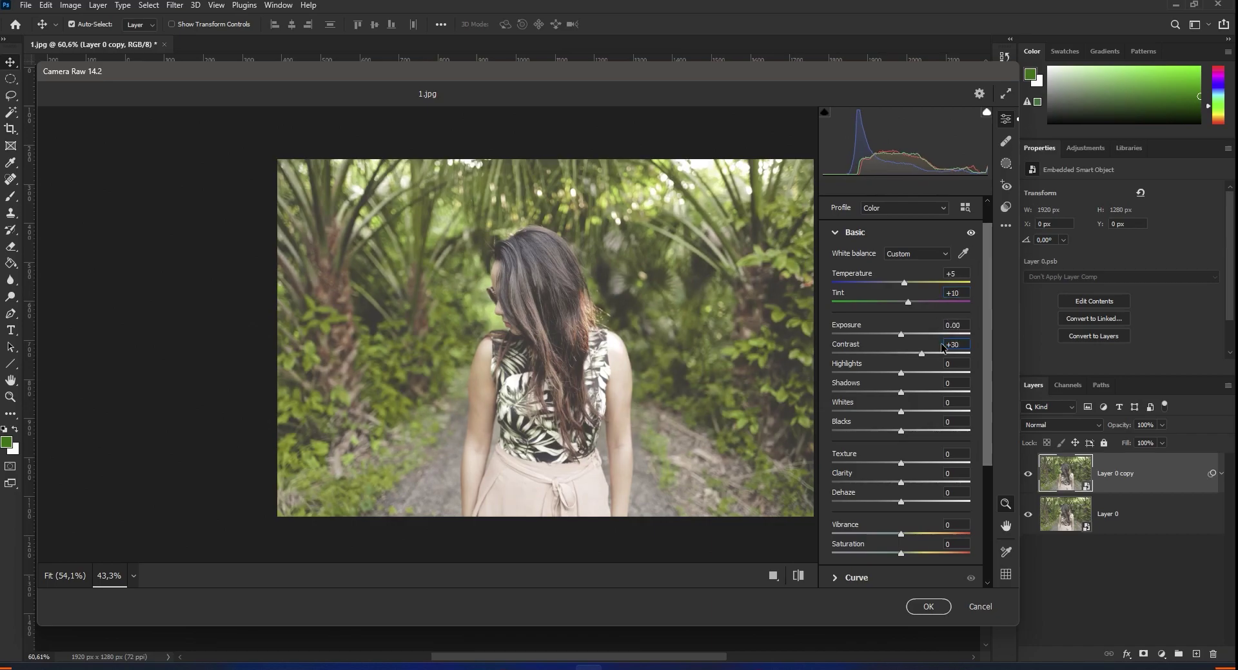
left_click(958, 383)
type("-50")
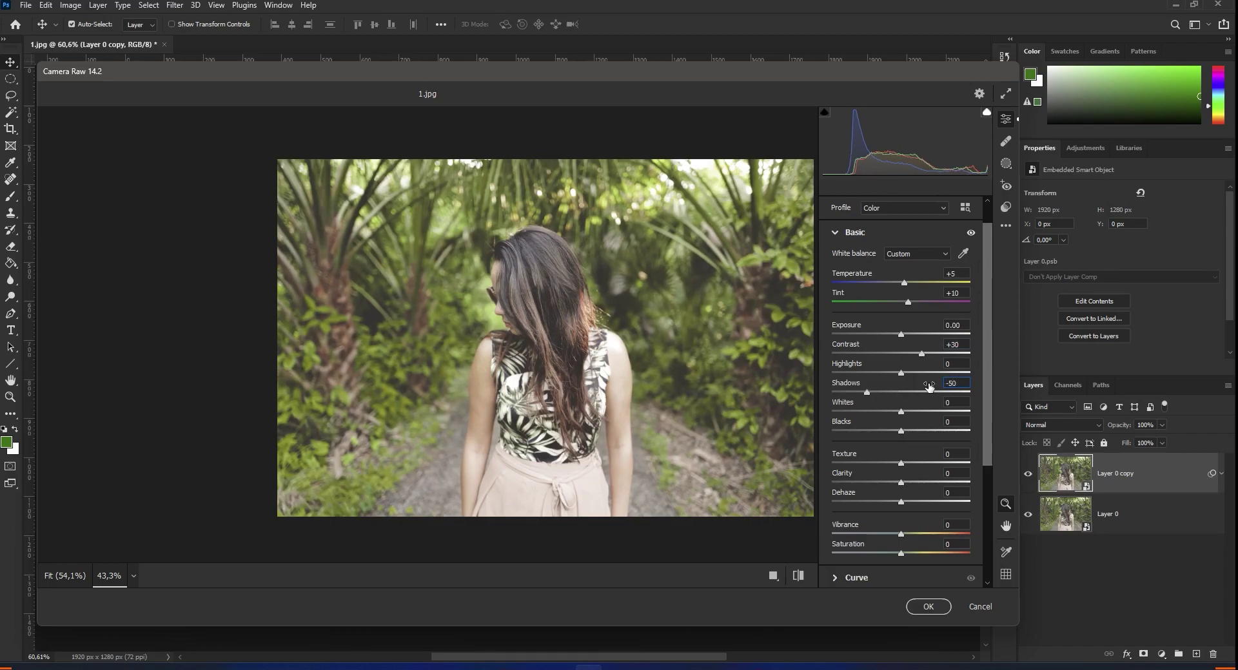
left_click(943, 423)
type("-40")
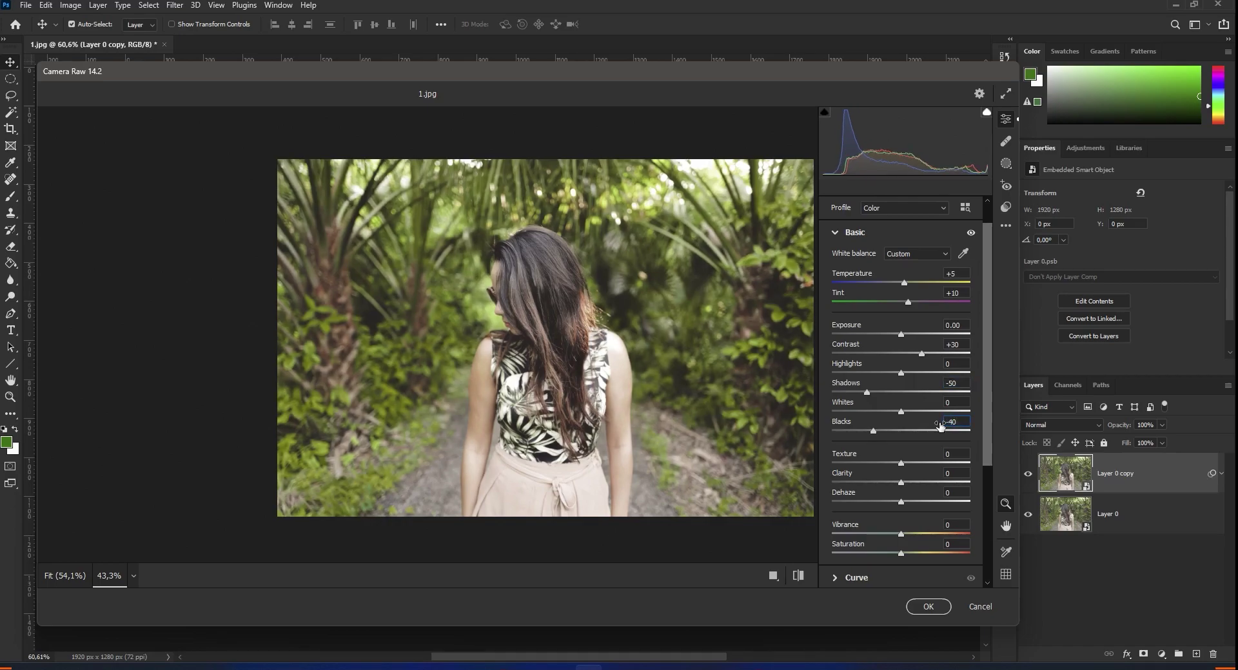
- Set Clarity to +20 and Vibrance to +20 in the Basic adjustments
left_click(957, 473)
type("+20")
left_click(961, 491)
key("Tab")
type("+20")
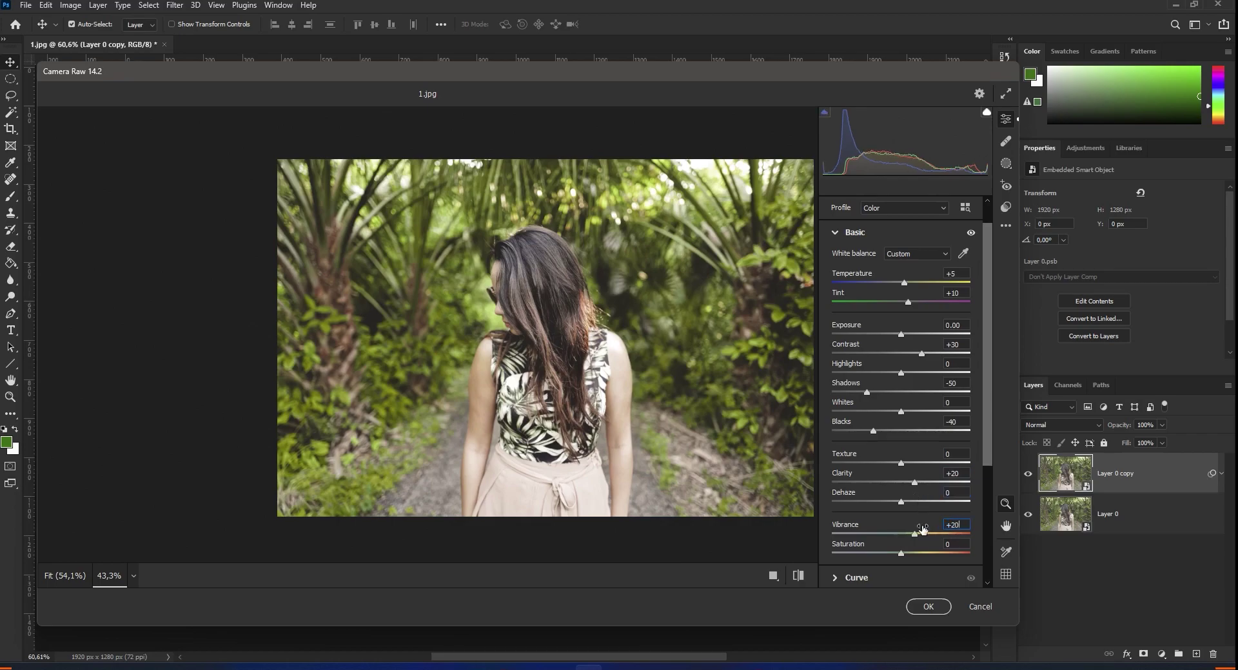
left_click(960, 545)
left_click(839, 236)
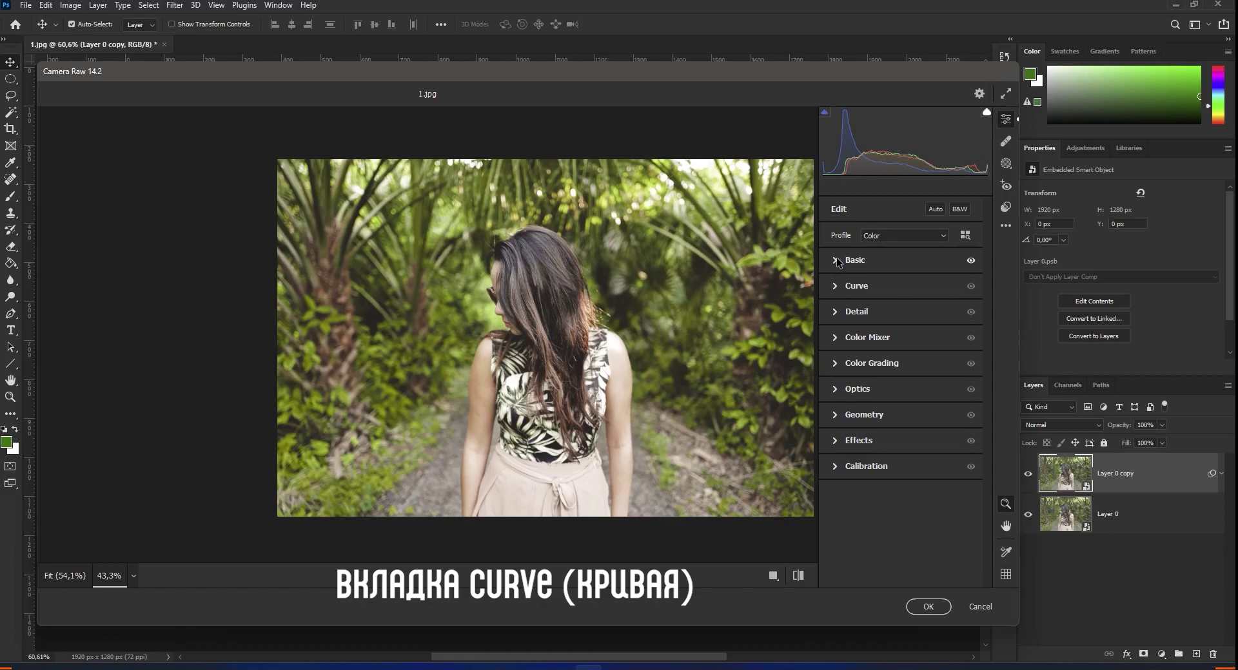
- Raise the starting black point of the point curve to an output value of 15
left_click(836, 288)
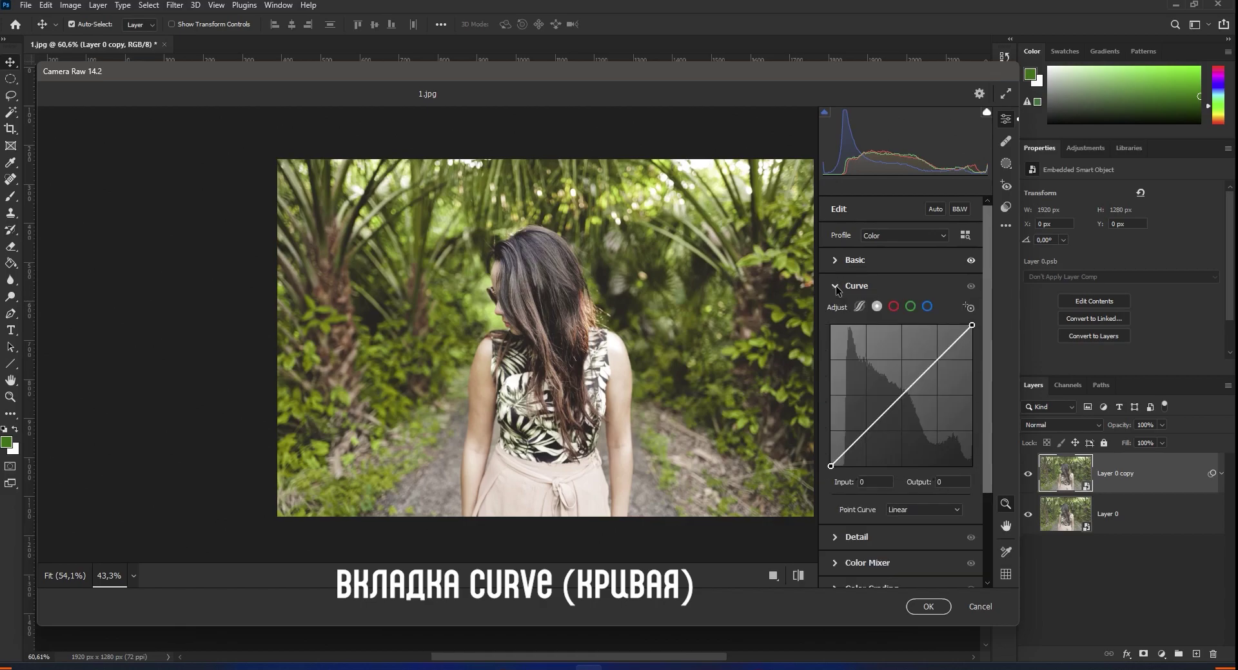
left_click(877, 306)
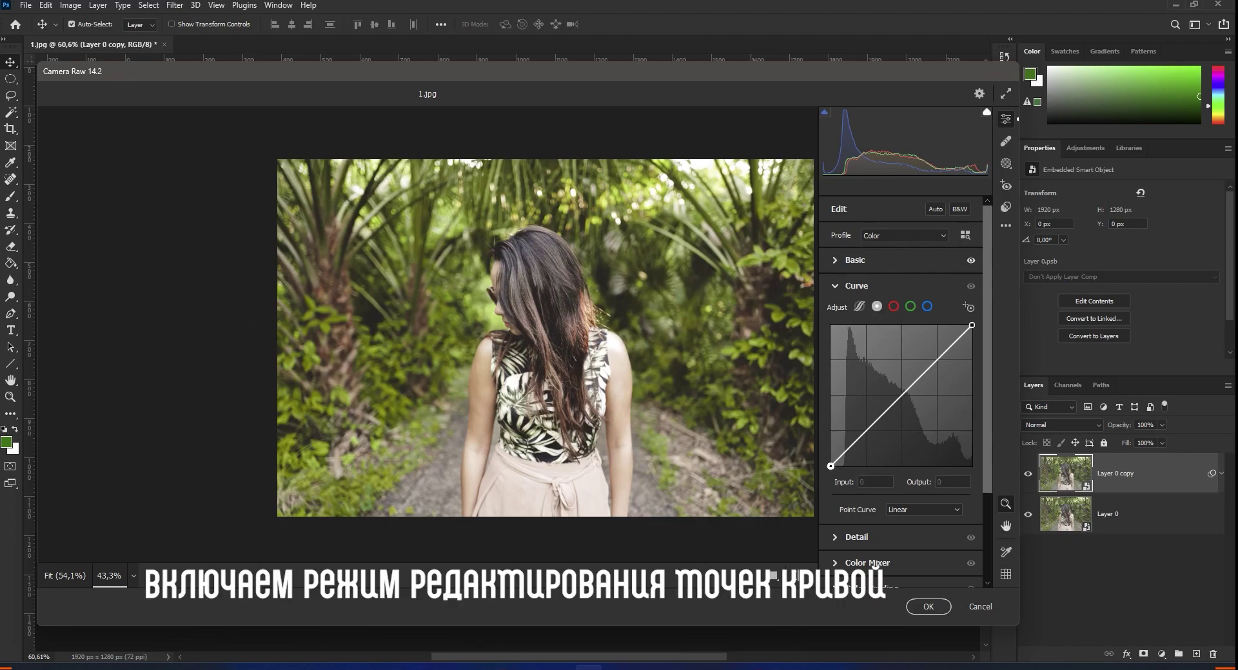
left_click(831, 466)
left_click(945, 482)
left_click_drag(943, 481, 910, 483)
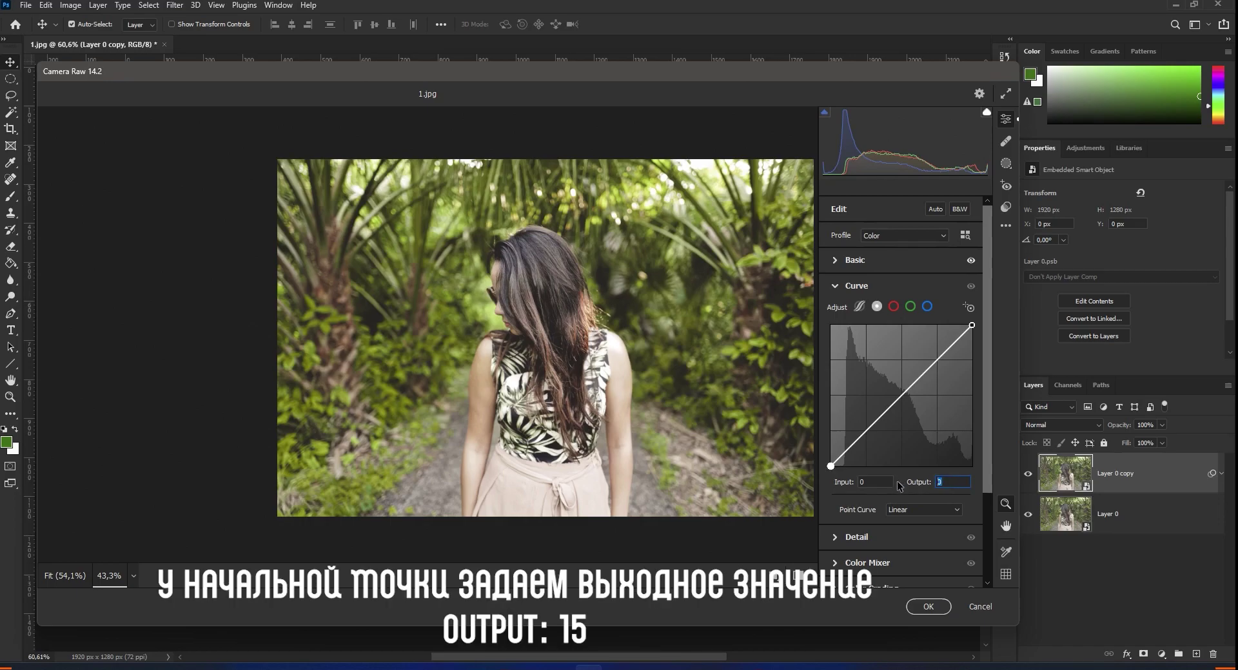
type("15")
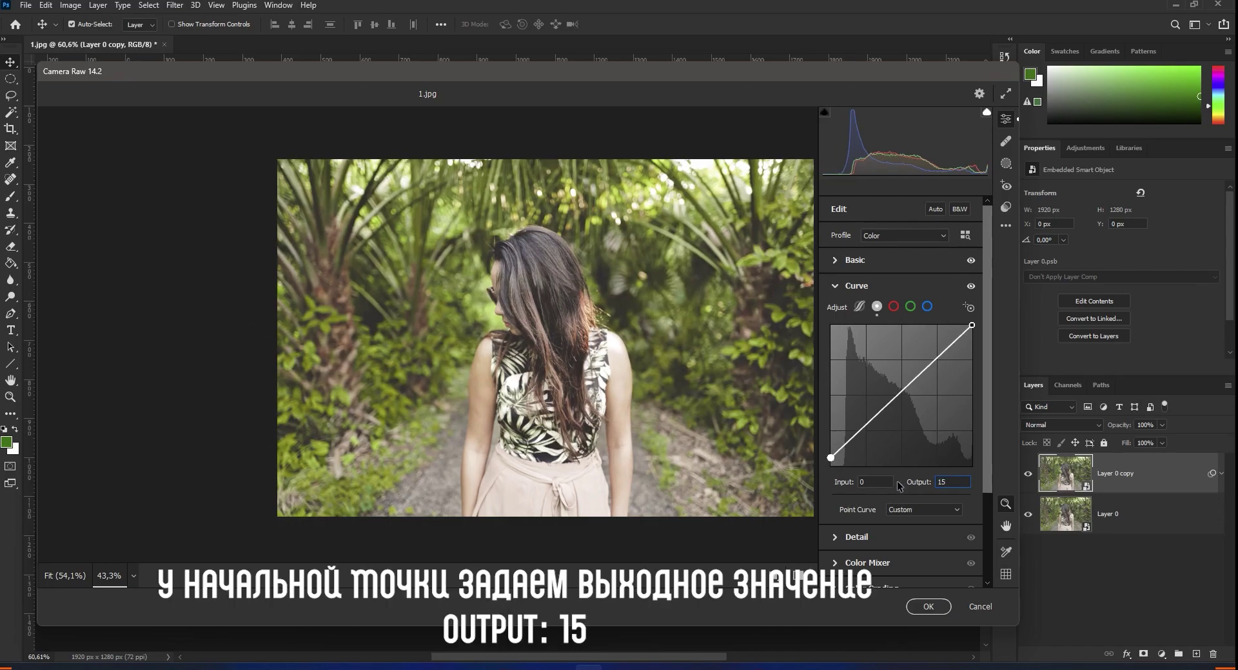
left_click(834, 286)
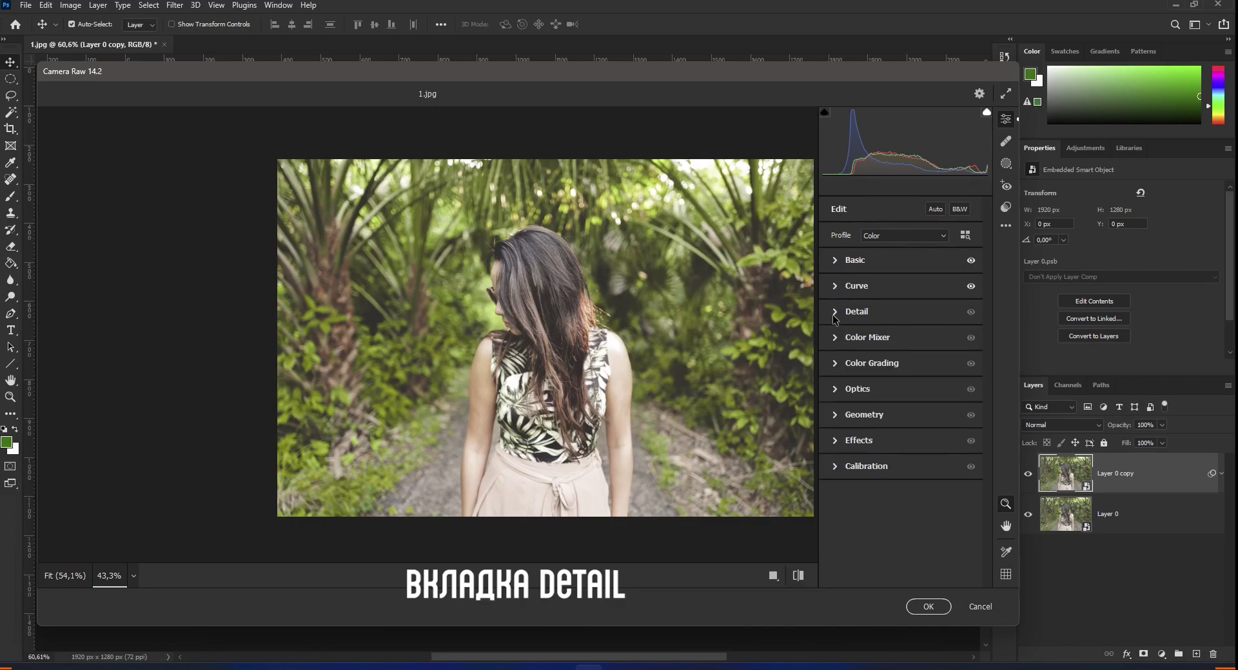
- Set Sharpening to 30 in the Detail adjustments
left_click(835, 312)
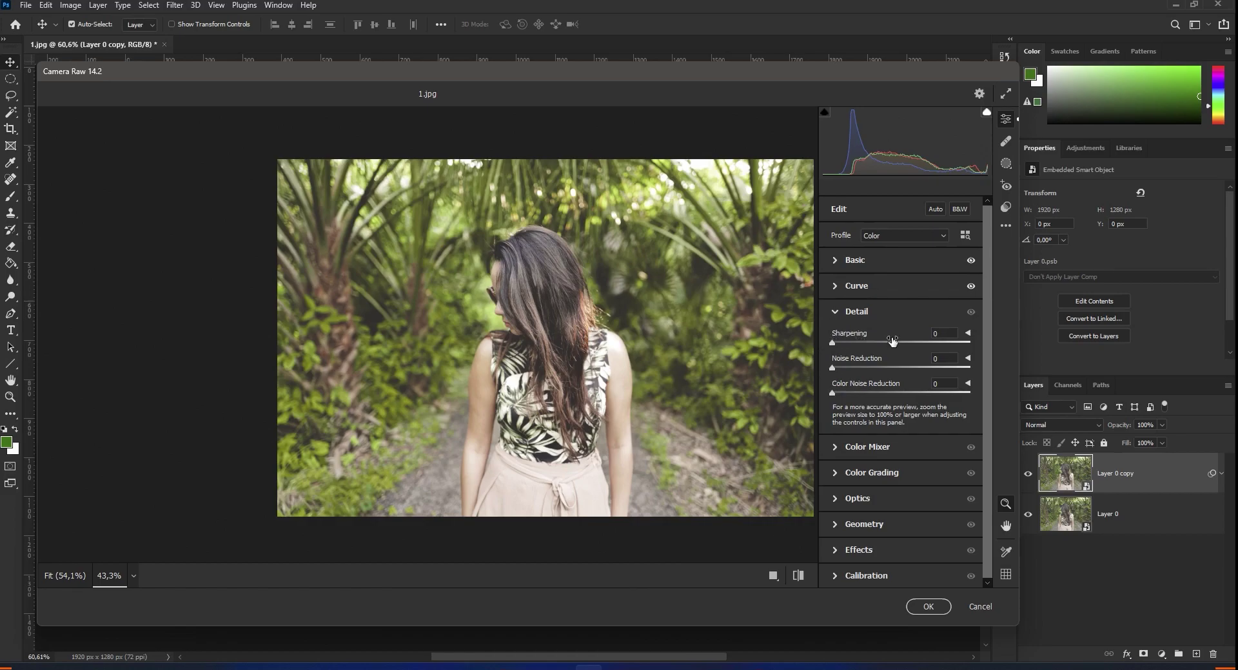
left_click(940, 333)
type("30")
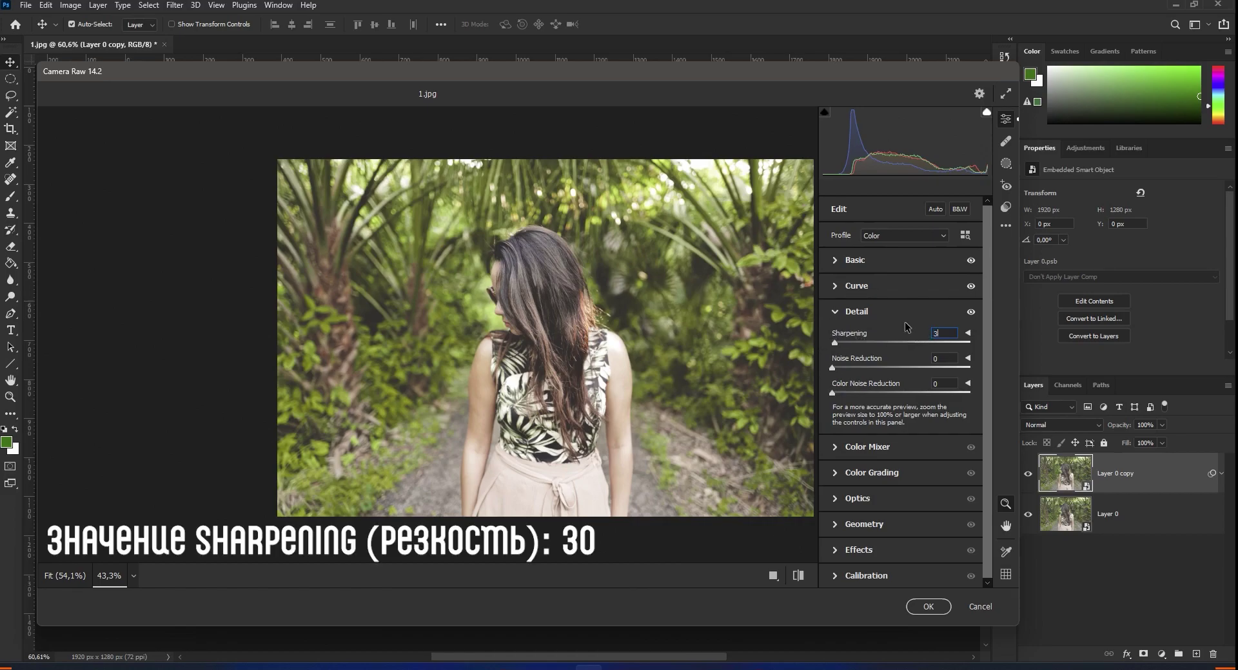
left_click(835, 313)
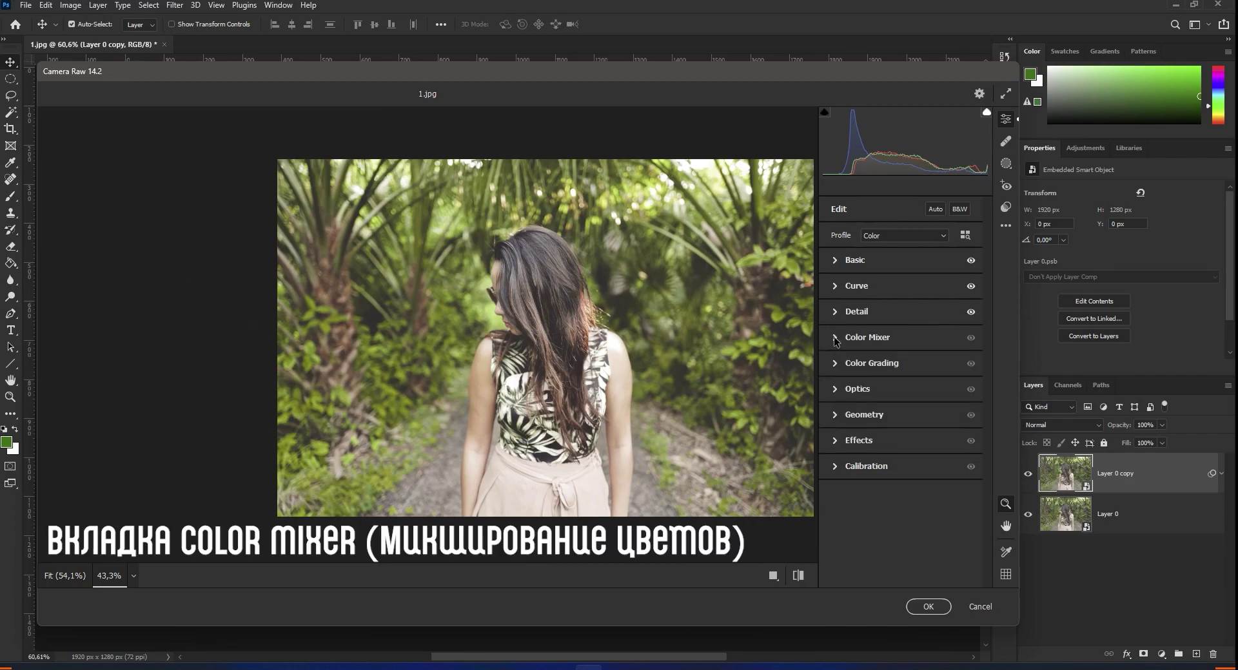
- In the Color Mixer hue settings, set Reds to +50 and Yellows to -100, keeping Oranges at 0
left_click(836, 339)
scroll(833, 361, "down", 3)
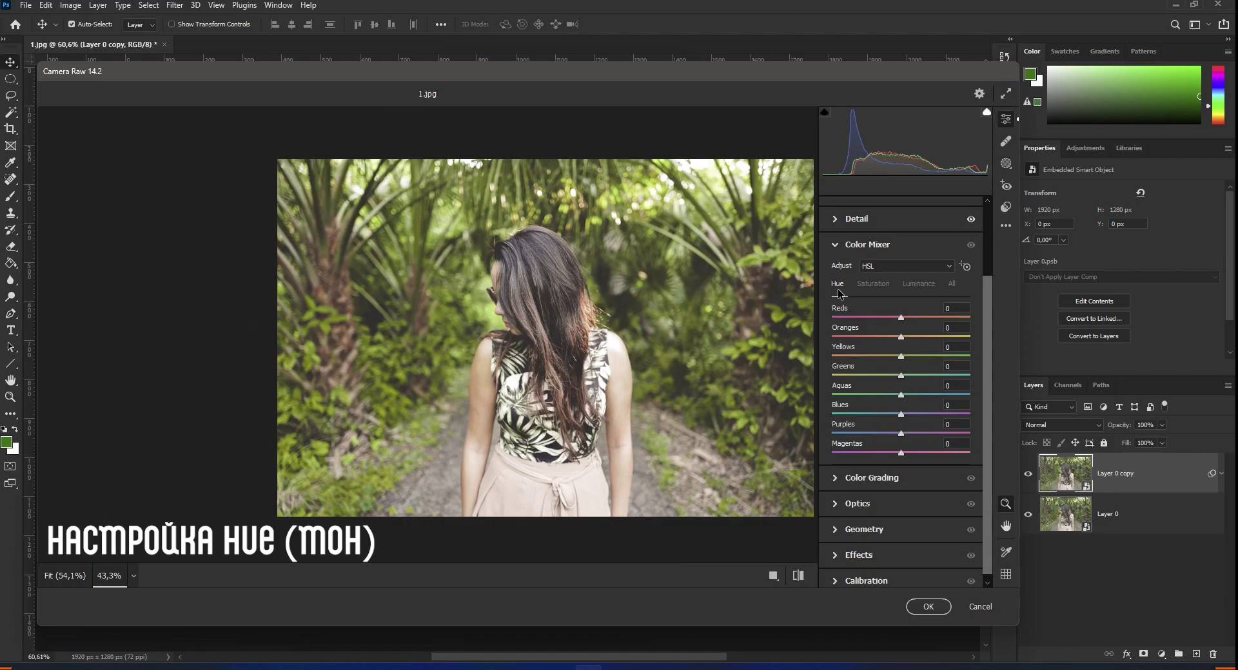
left_click(954, 308)
type("+50")
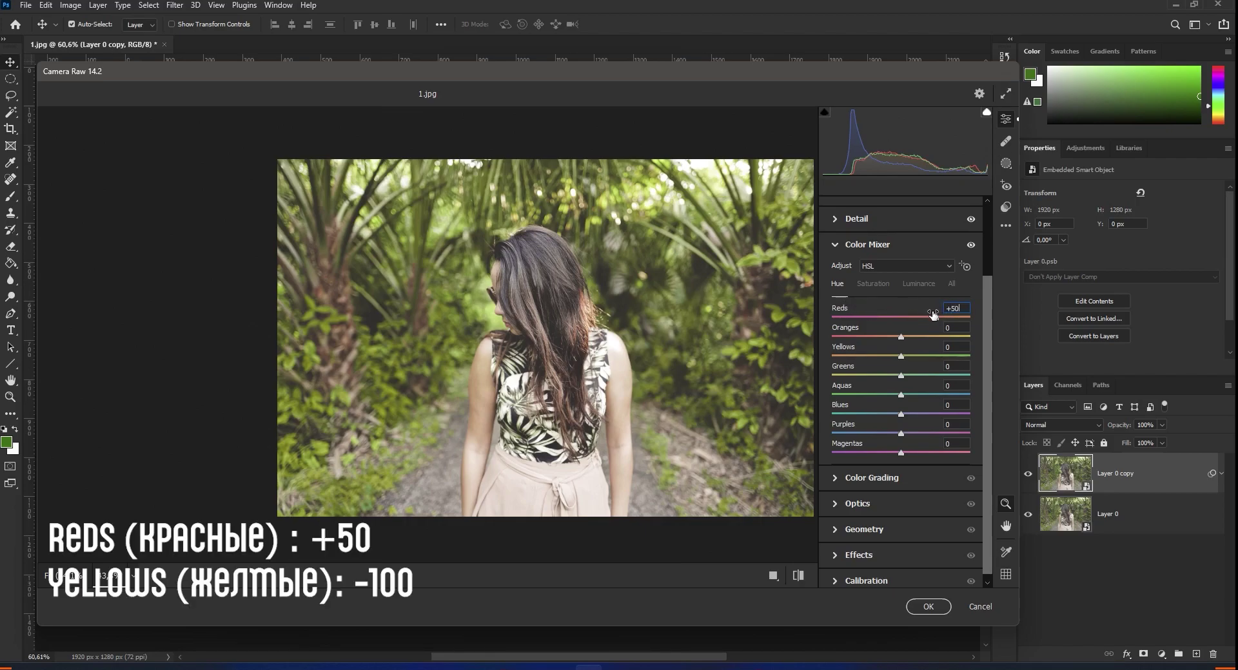
left_click(946, 334)
left_click_drag(959, 329, 937, 334)
type("0")
key("Tab")
type("-100")
key("Return")
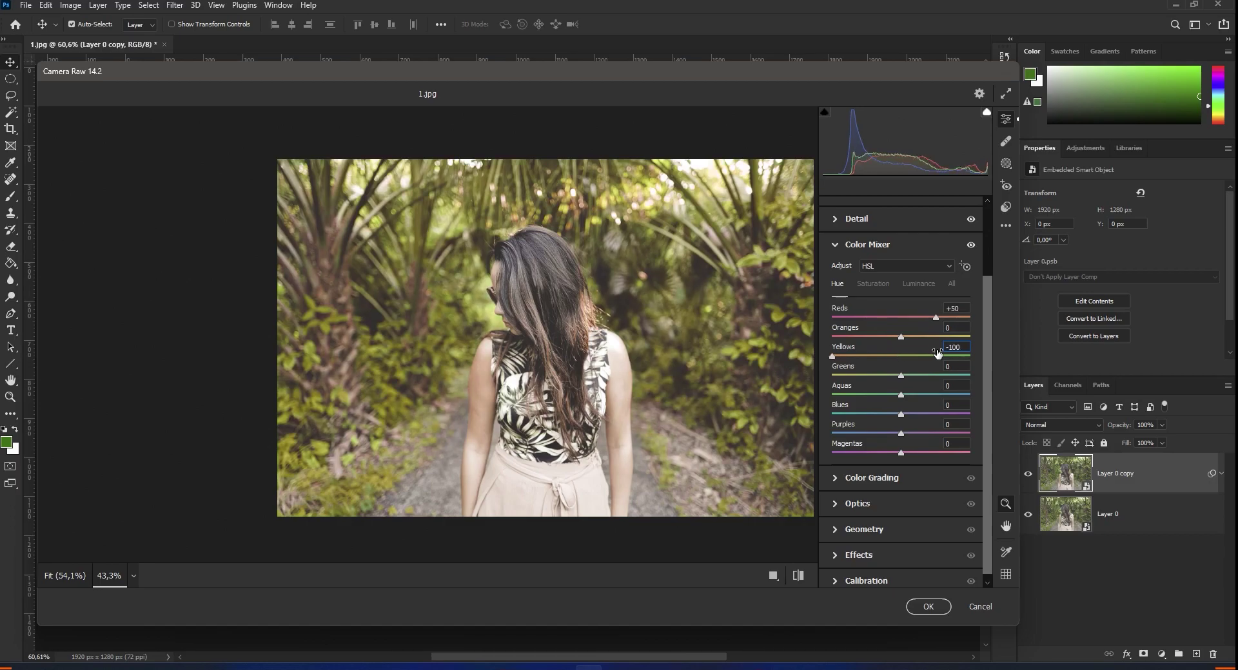
- Set the Oranges saturation to -25 in the Color Mixer
left_click(874, 284)
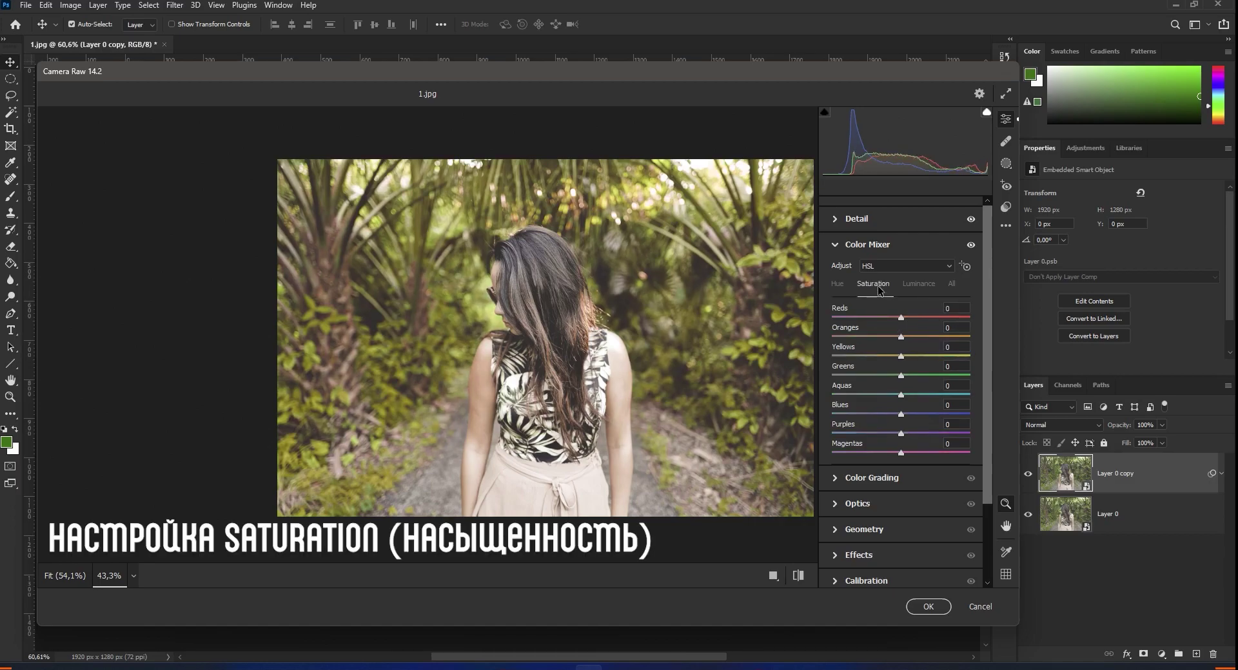
left_click(953, 309)
left_click(949, 326)
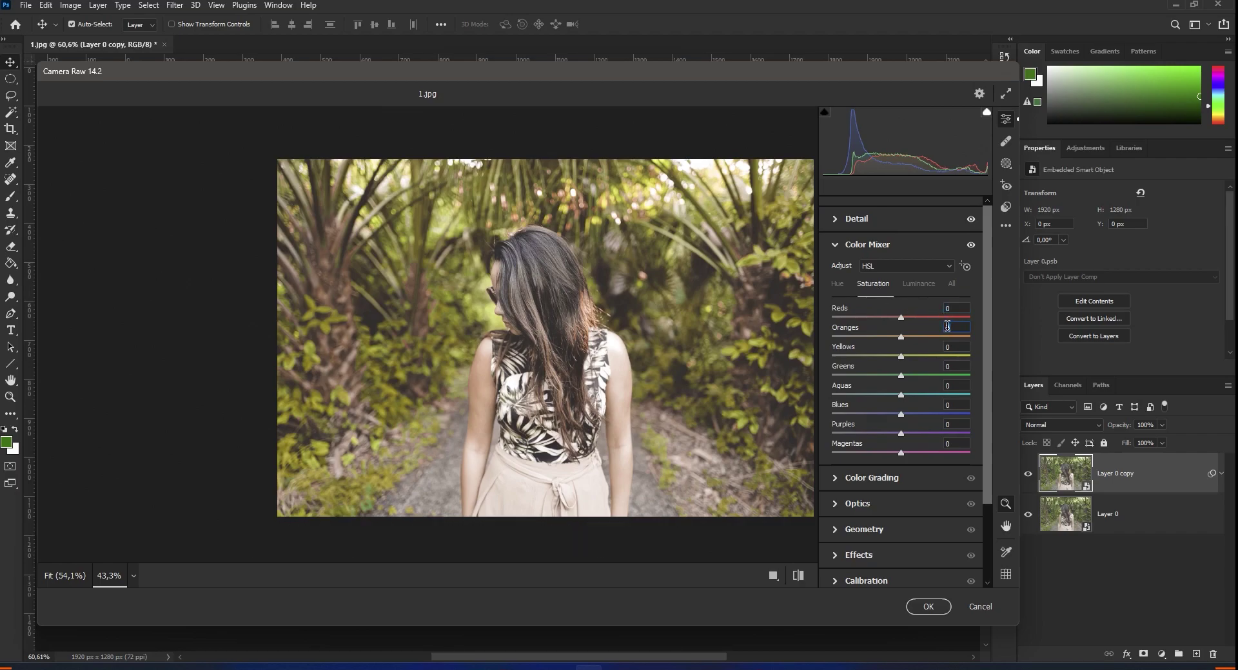
type("-25")
key("Return")
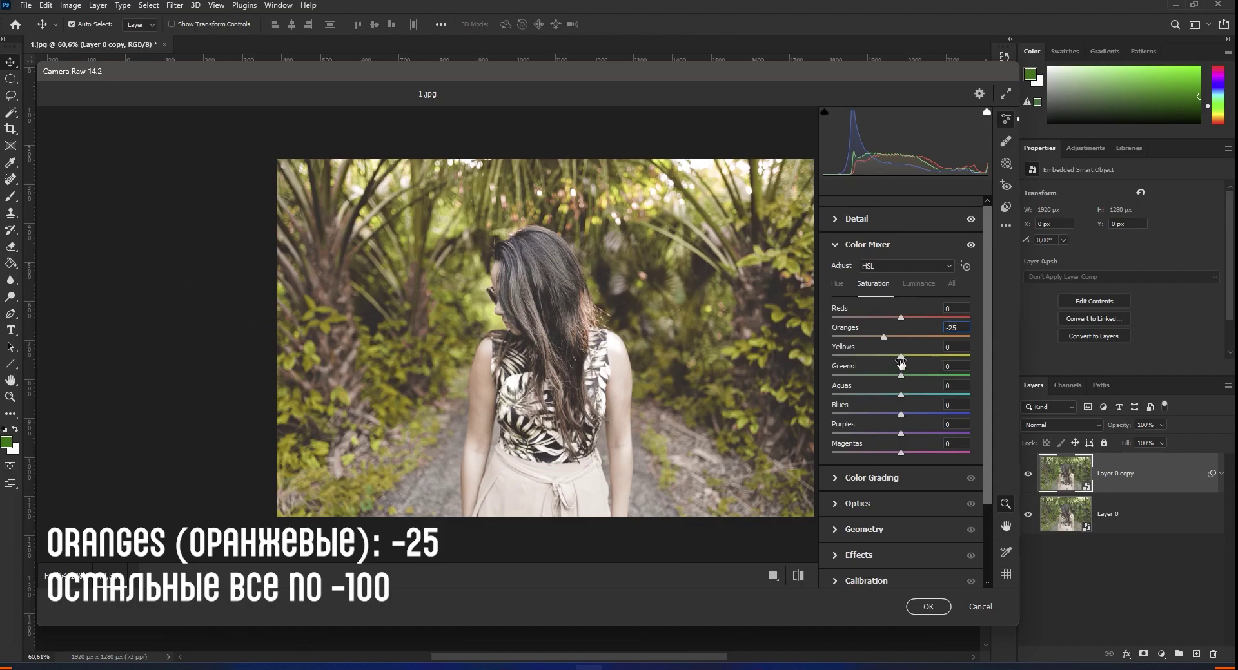
- Reduce the saturation of Yellows, Greens, Aquas, Blues, Purples and Magentas to -100
left_click_drag(900, 356, 795, 357)
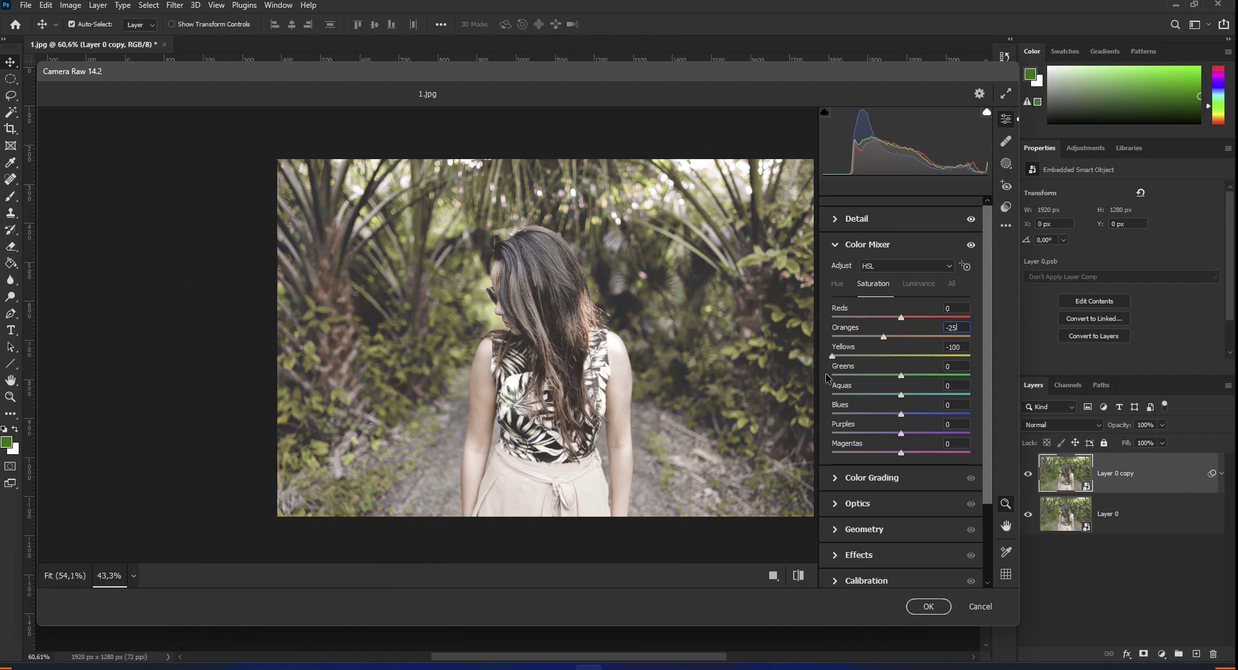
left_click_drag(900, 376, 802, 380)
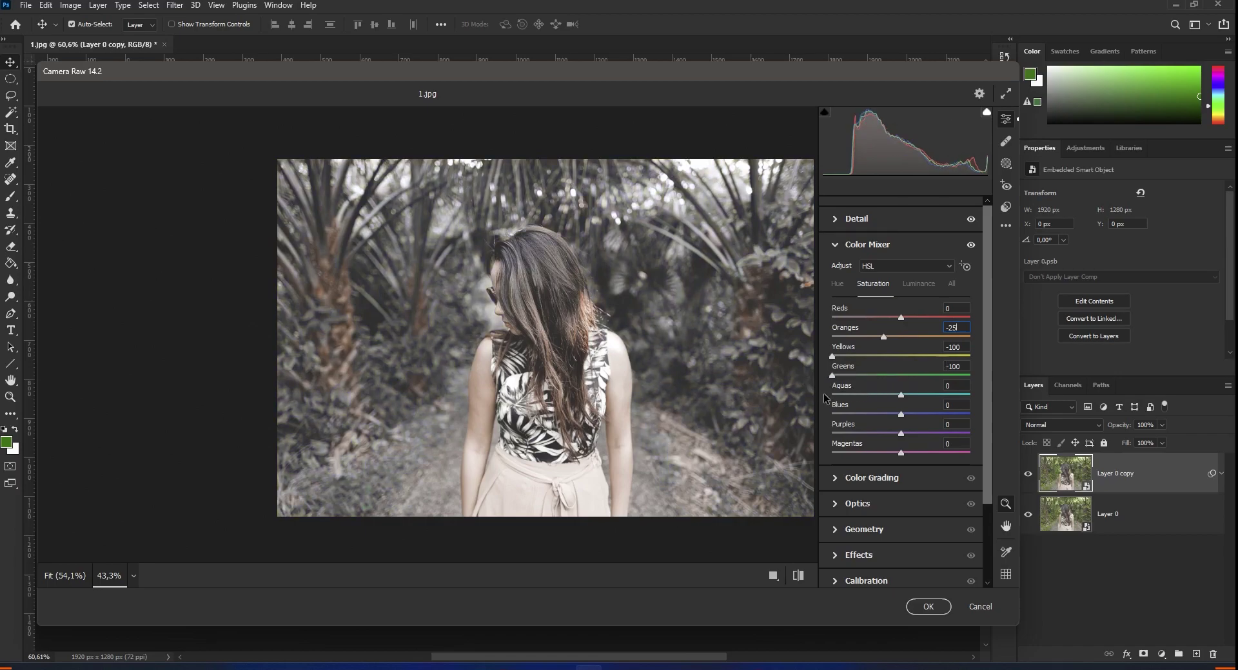
left_click_drag(901, 394, 808, 400)
left_click_drag(901, 413, 816, 420)
left_click_drag(901, 434, 815, 434)
left_click_drag(901, 453, 829, 460)
- Set the Color Mixer luminance of all eight colors, from Reds to Magentas, to +10
left_click(915, 285)
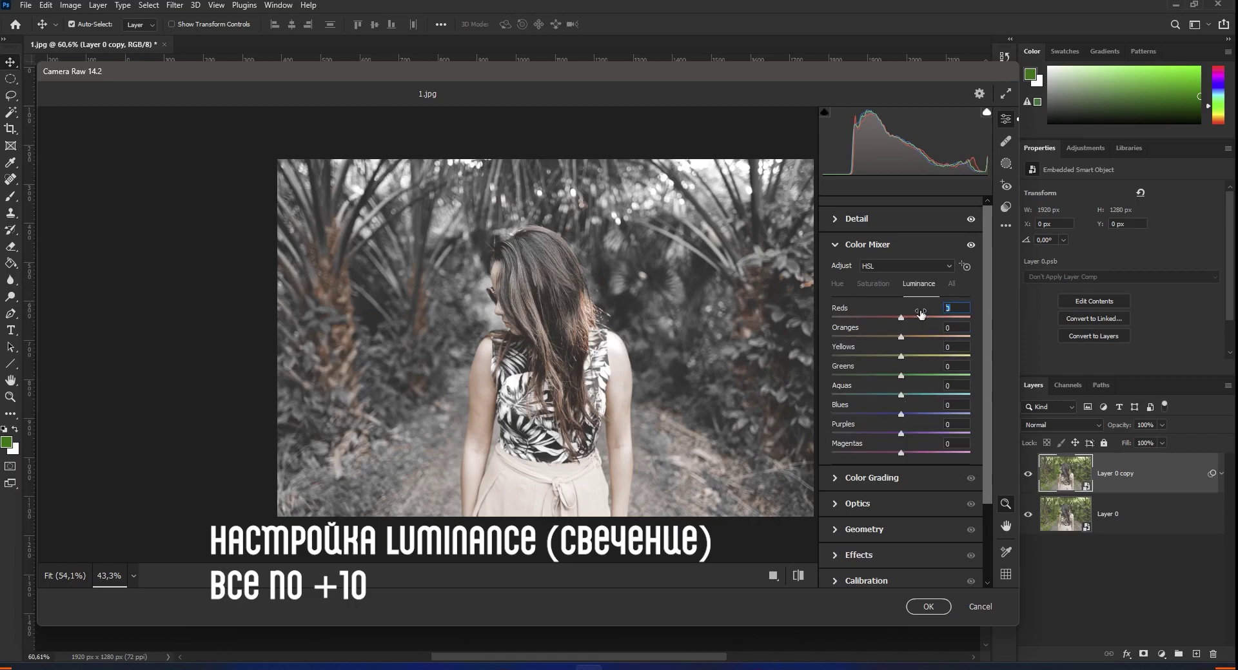
type("10")
key("Return")
key("Tab")
type("10")
key("Tab")
type("10")
key("Tab")
type("+10")
key("Tab")
type("+10")
key("Tab")
type("+10")
key("Tab")
type("+10")
key("Tab")
type("+10")
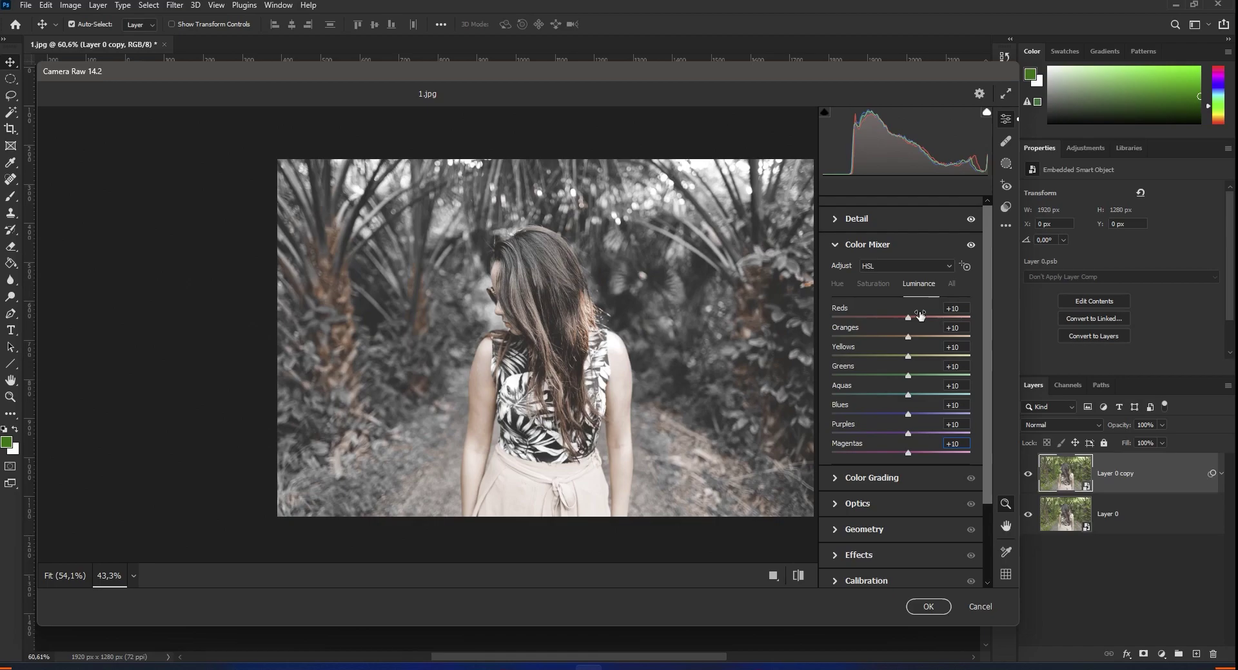
left_click(835, 245)
- In Color Grading, set the Highlights hue to 30 and saturation to 5
left_click(836, 364)
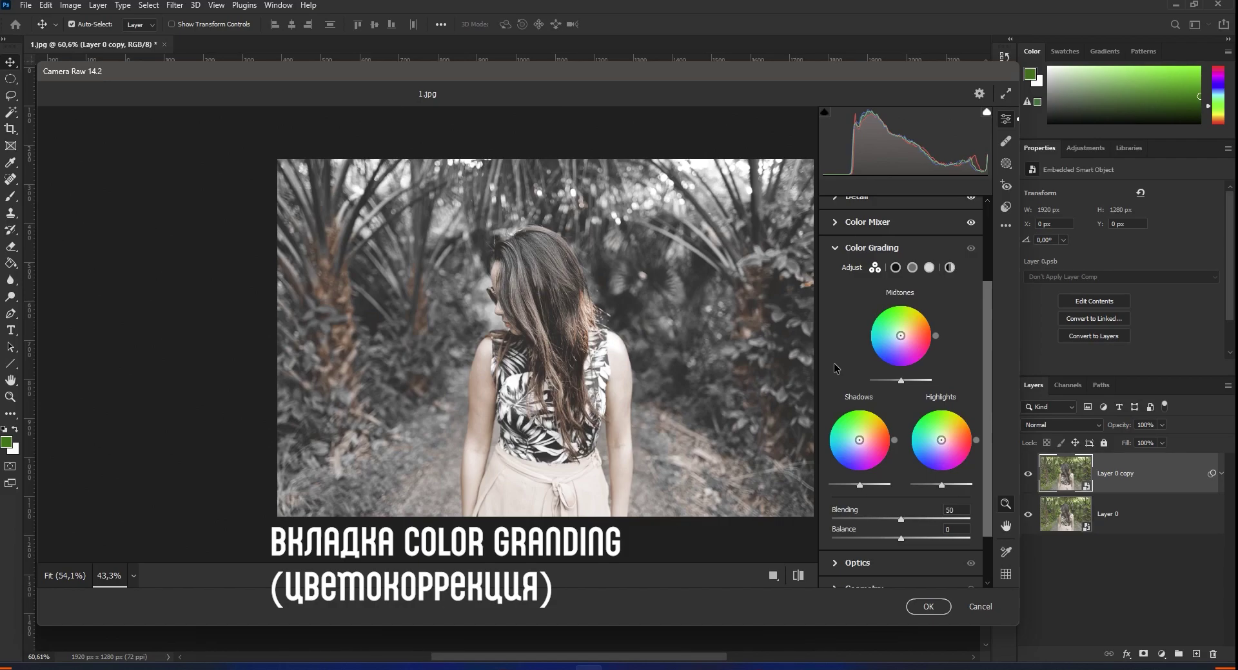
left_click(929, 268)
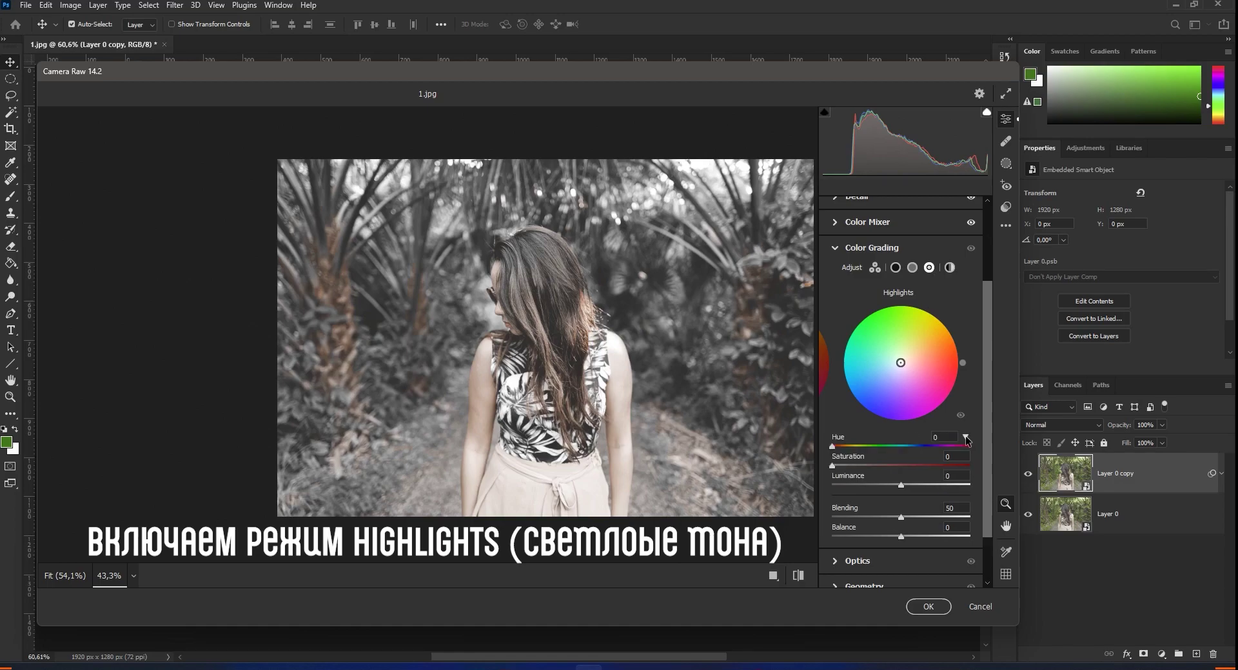
left_click(945, 438)
type("30")
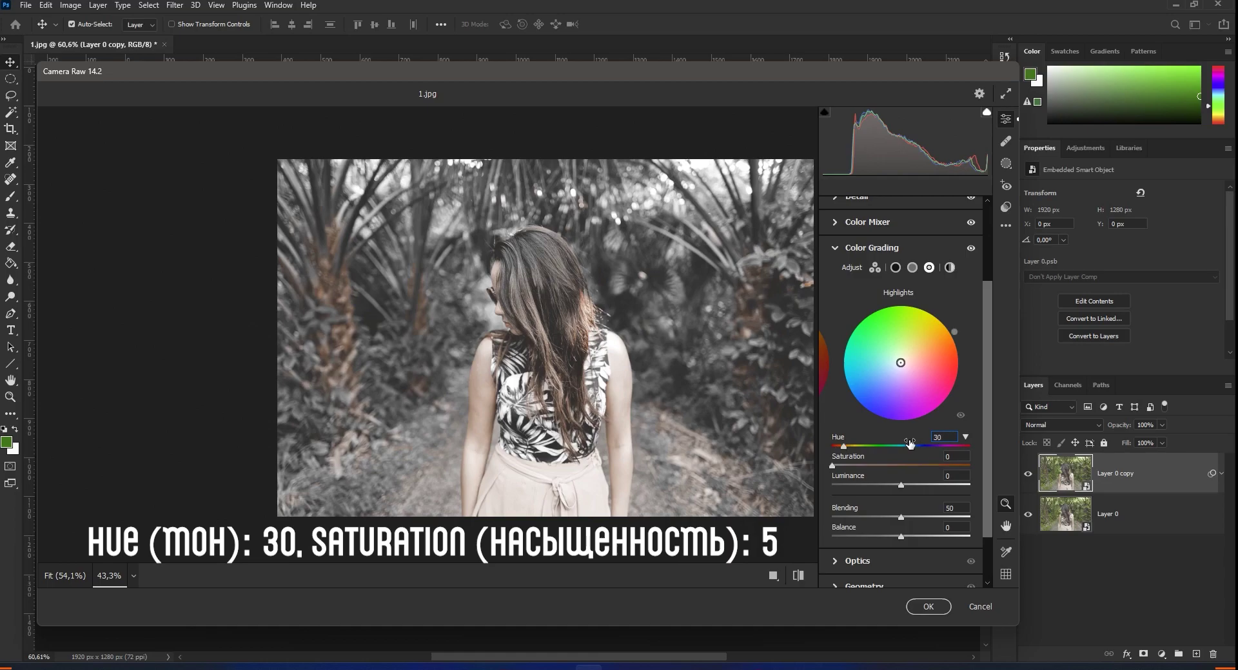
key("Tab")
type("55")
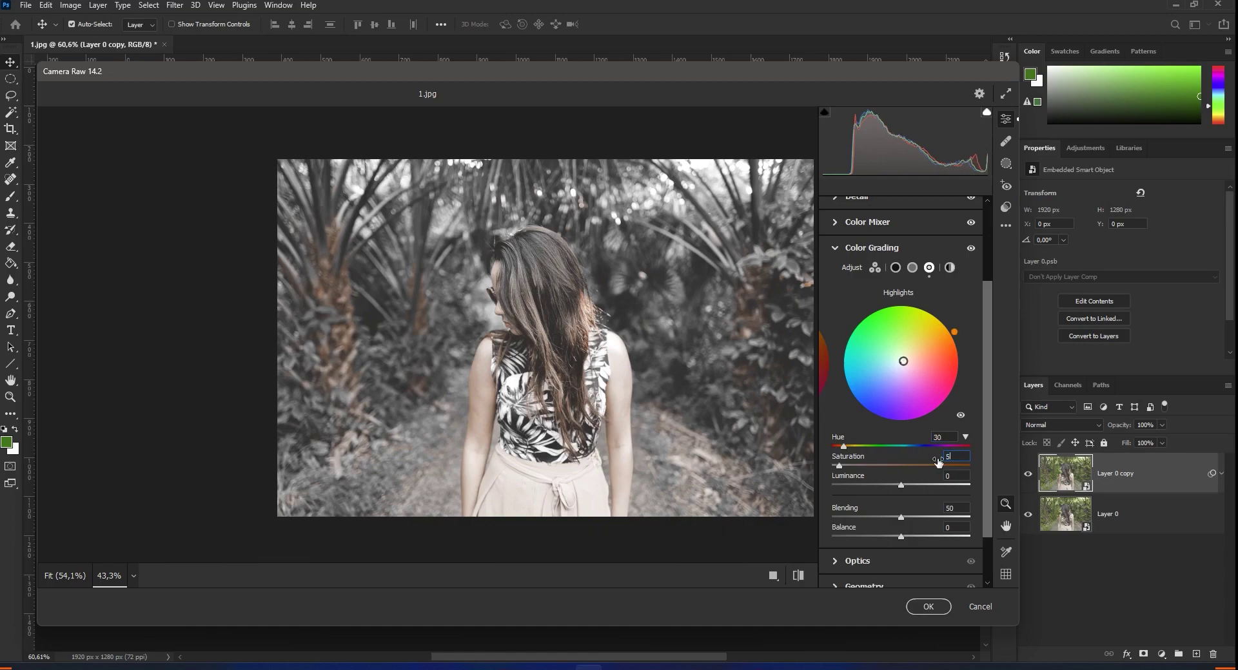
left_click(835, 248)
- Darken the photo's edges by setting the Optics vignette to -70
left_click(838, 389)
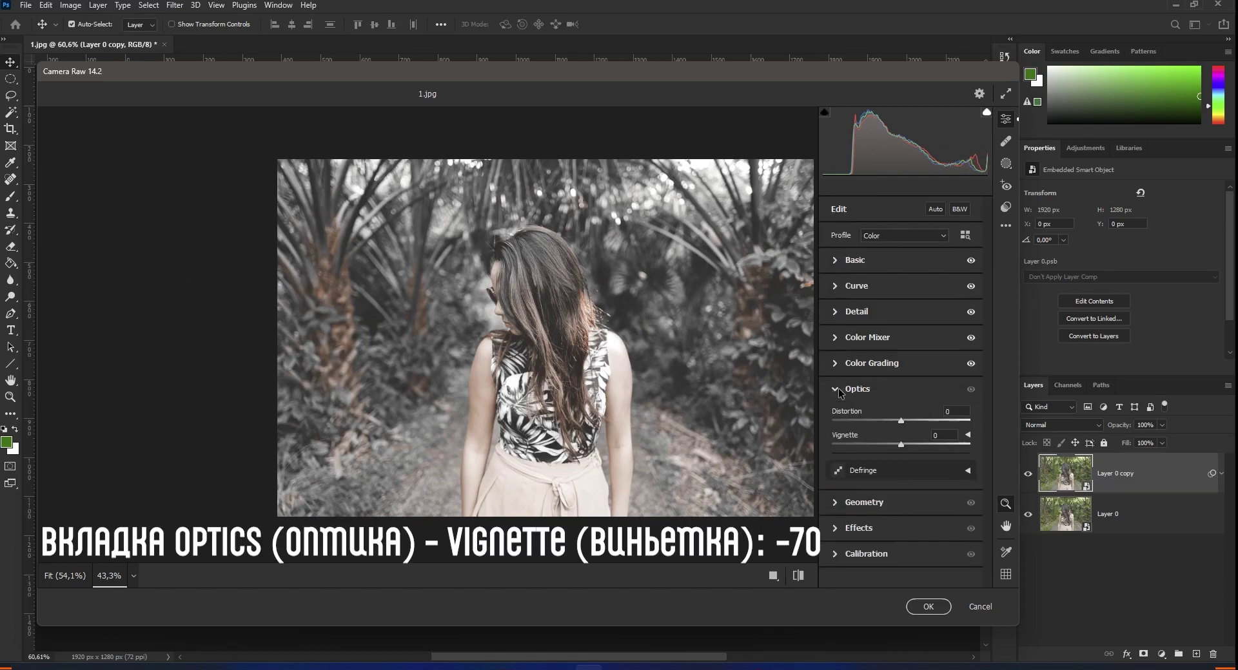
left_click(943, 435)
type("-70")
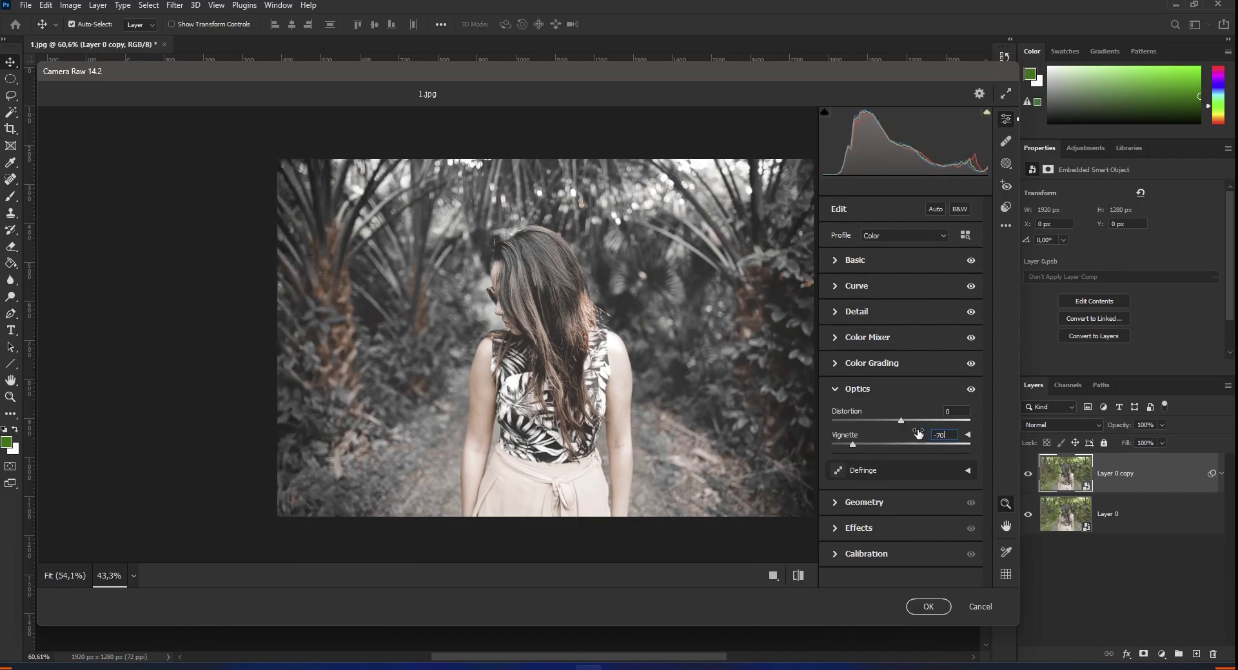
left_click(835, 389)
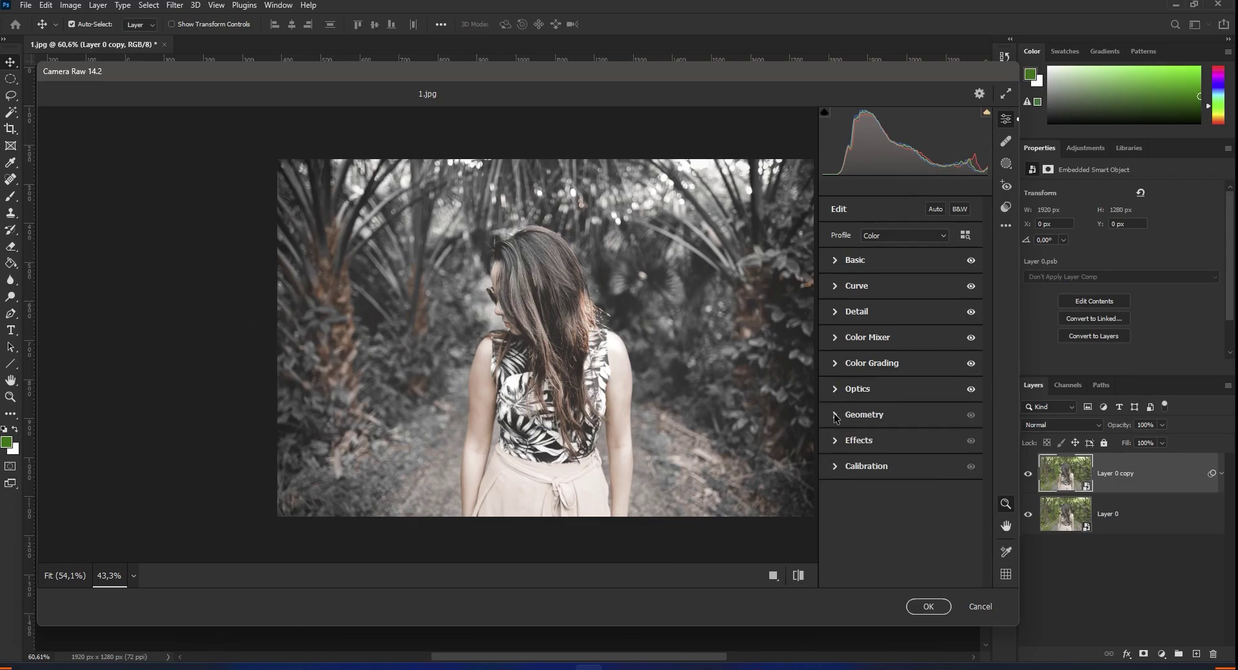
- Set the Green Primary hue to +100 in the Calibration settings
left_click(835, 466)
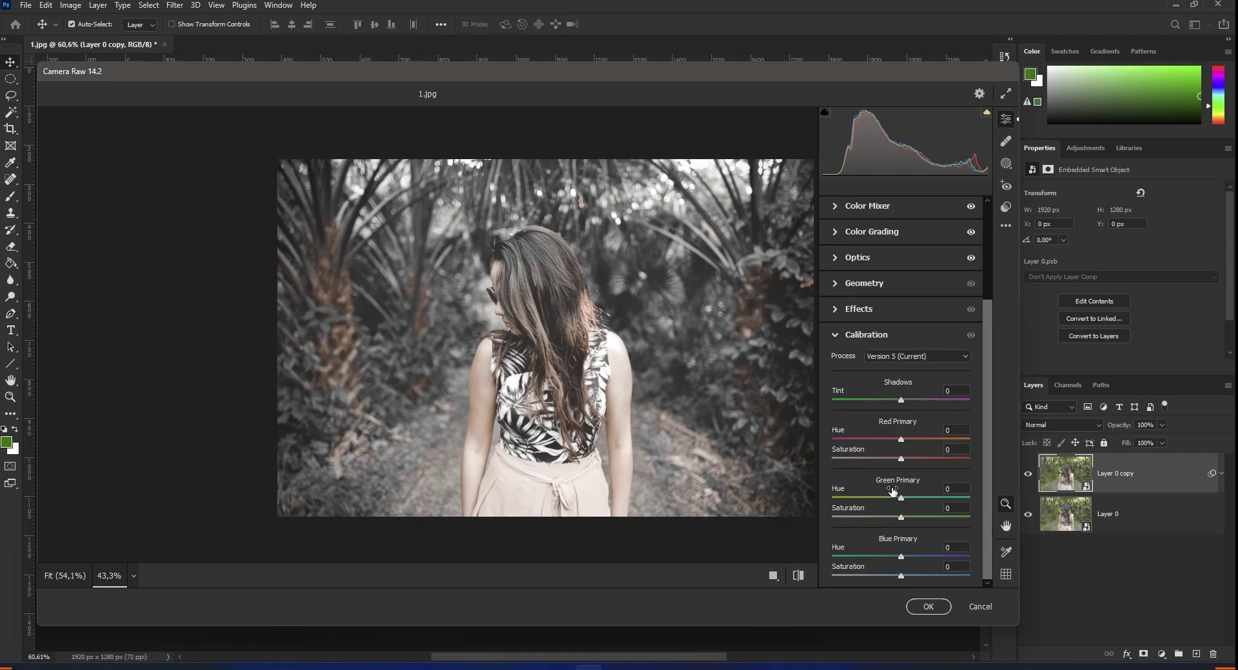
left_click_drag(902, 498, 974, 501)
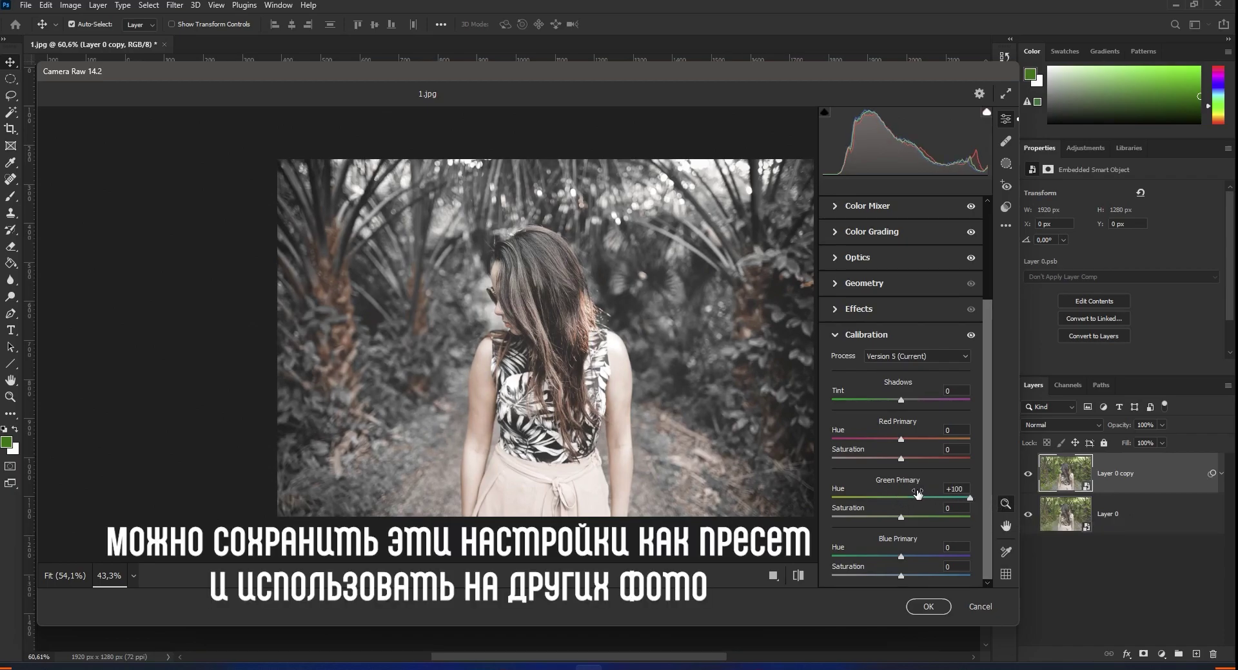
left_click(835, 335)
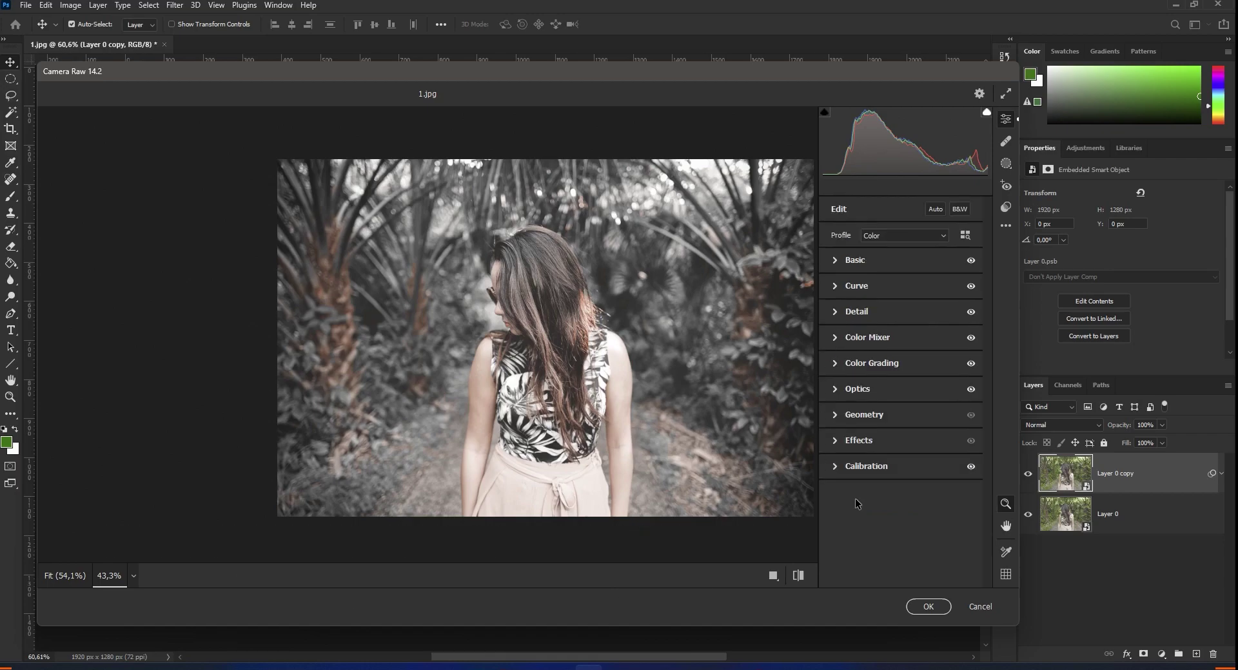
- Save the current Camera Raw edits as a user preset named "Mood Black" and apply the filter to the layer
key("space")
left_click_drag(622, 444, 546, 394)
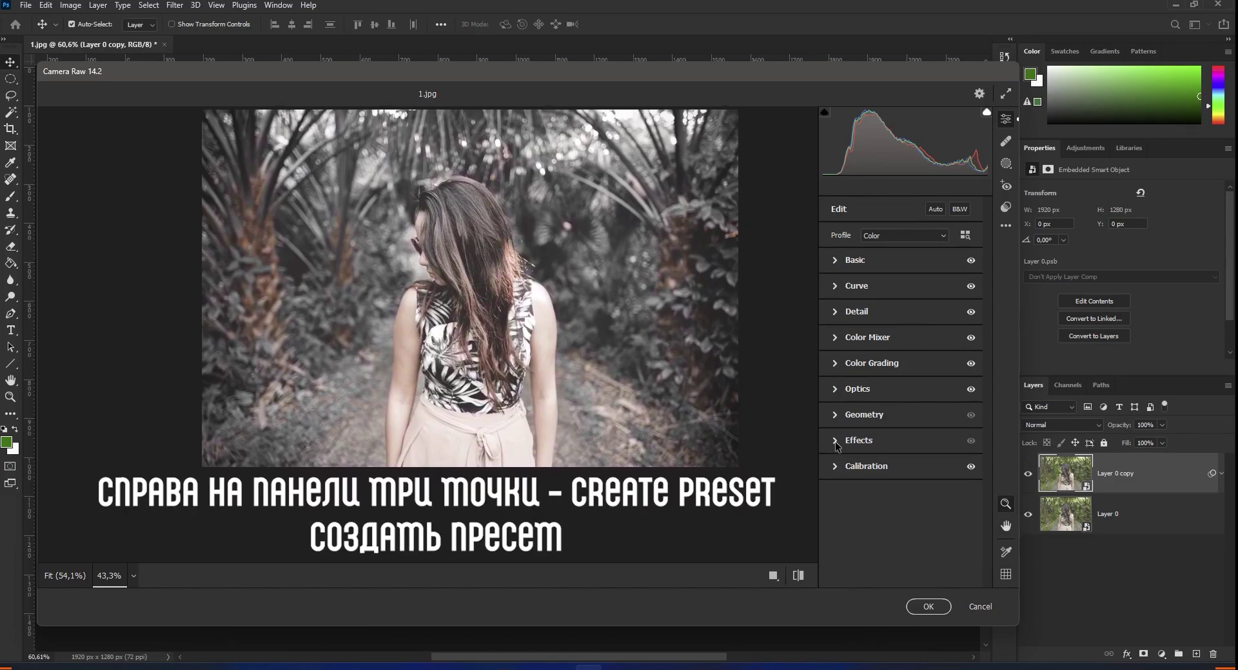
left_click(1005, 227)
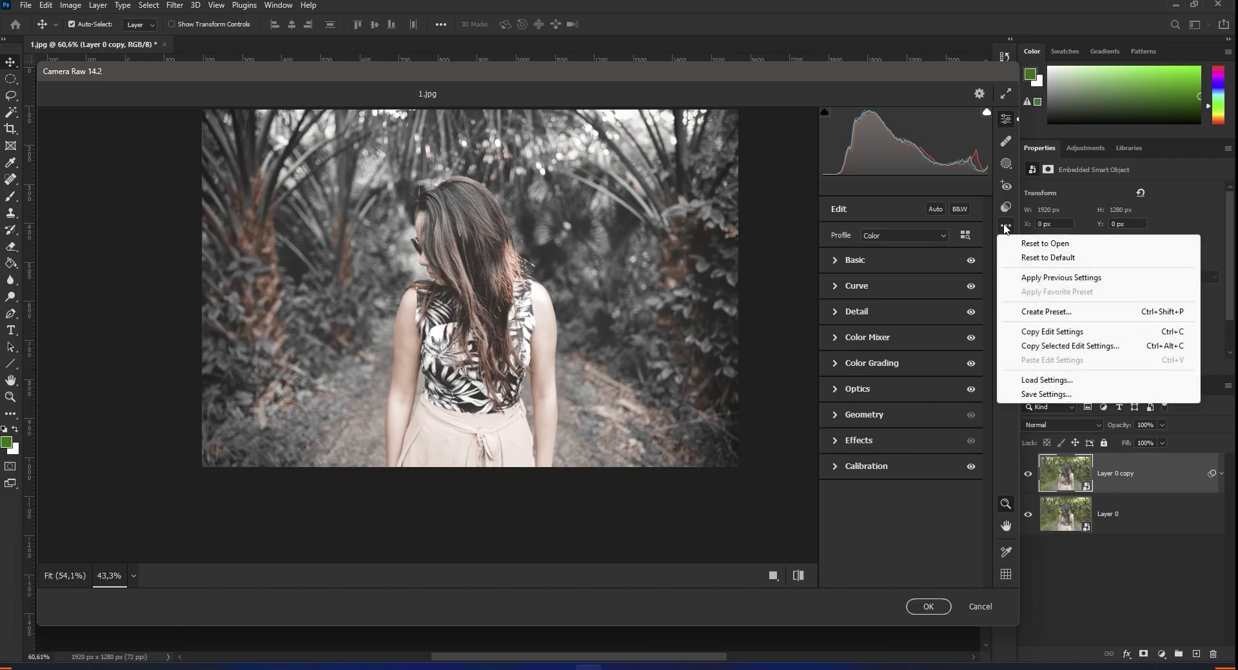
left_click(1011, 313)
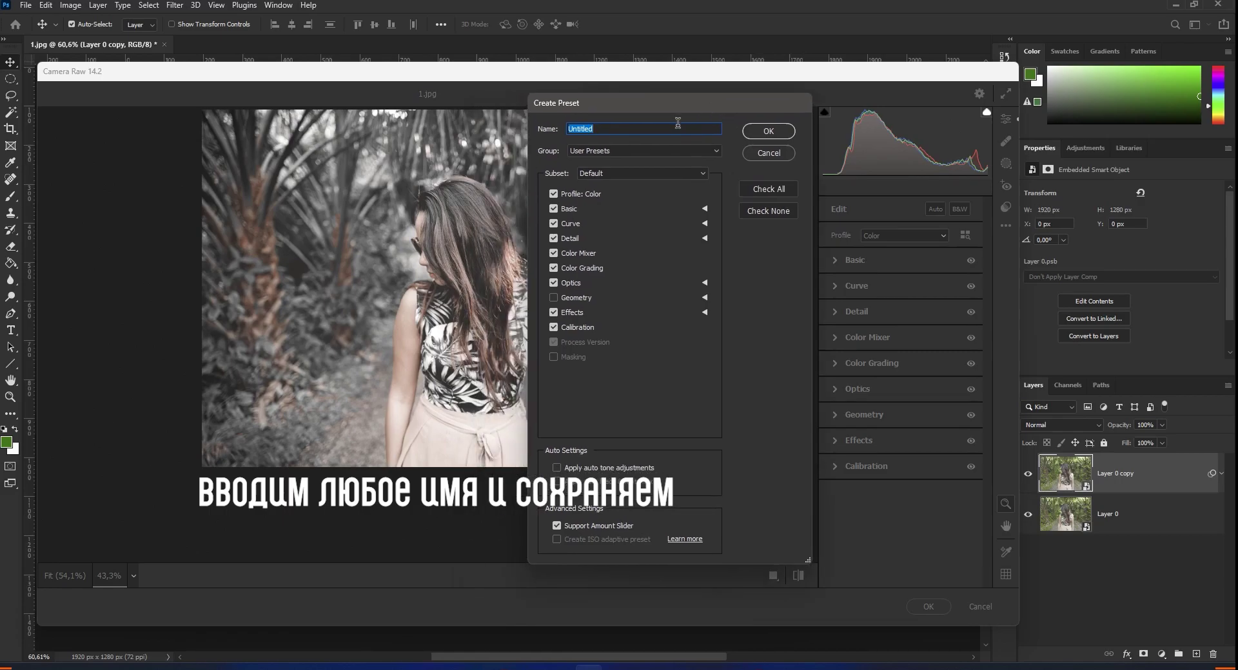
type("Mood Black")
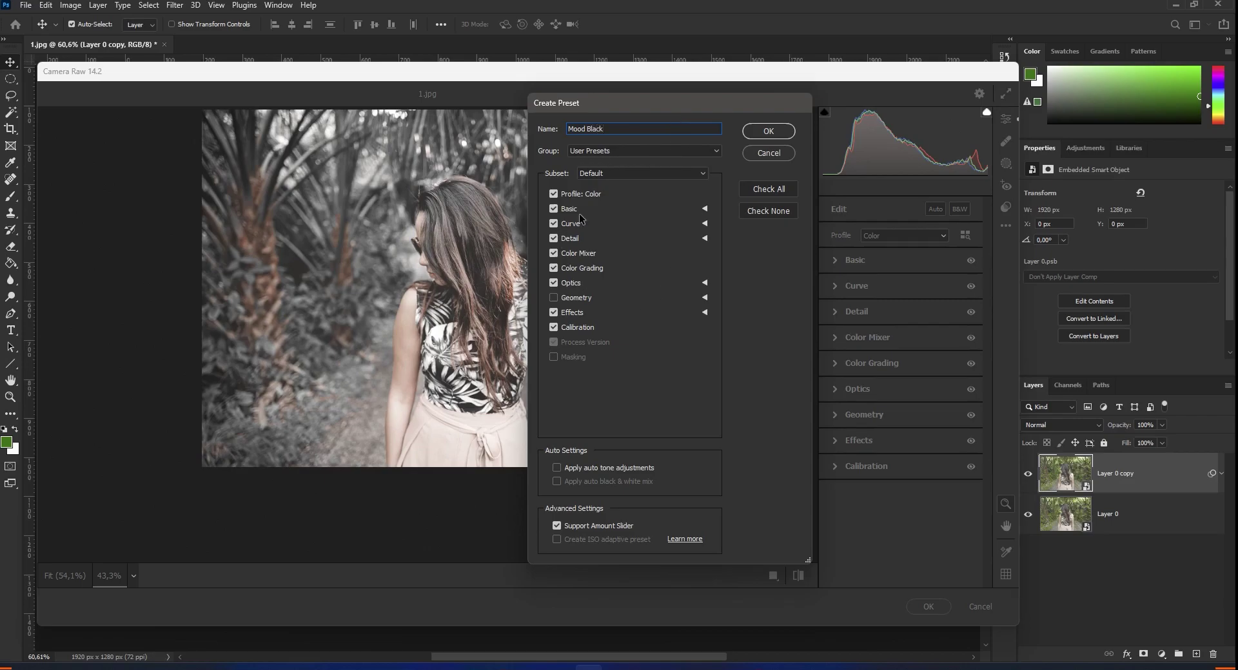
left_click(762, 133)
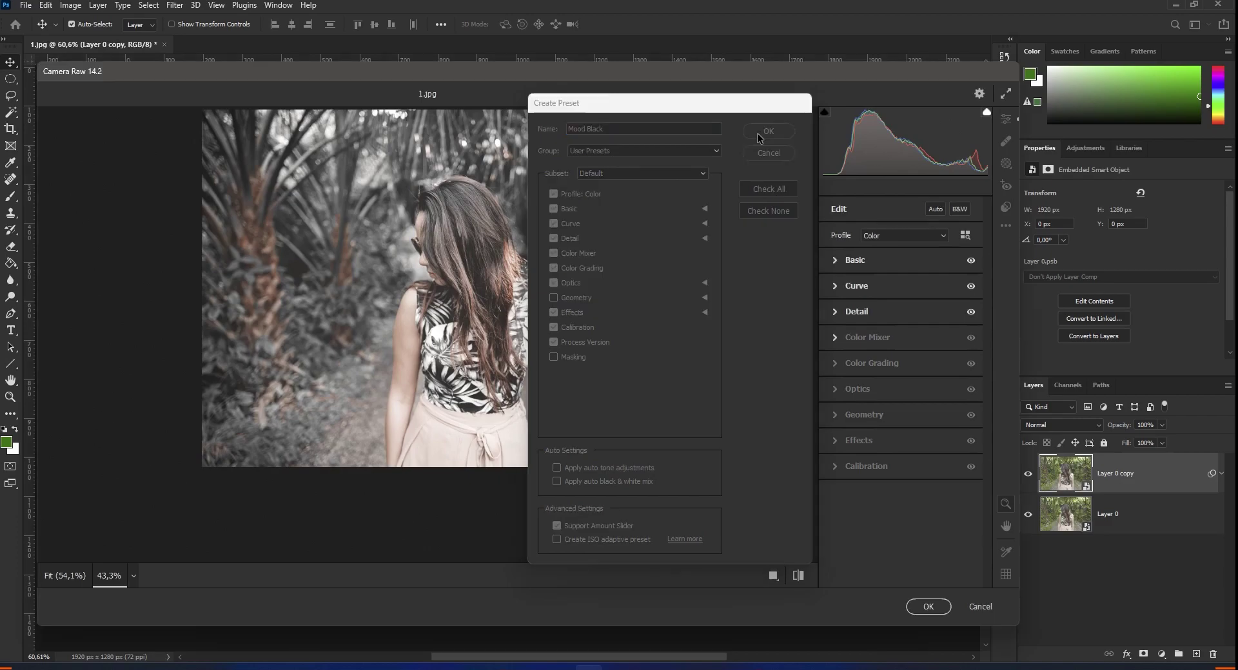
left_click(929, 608)
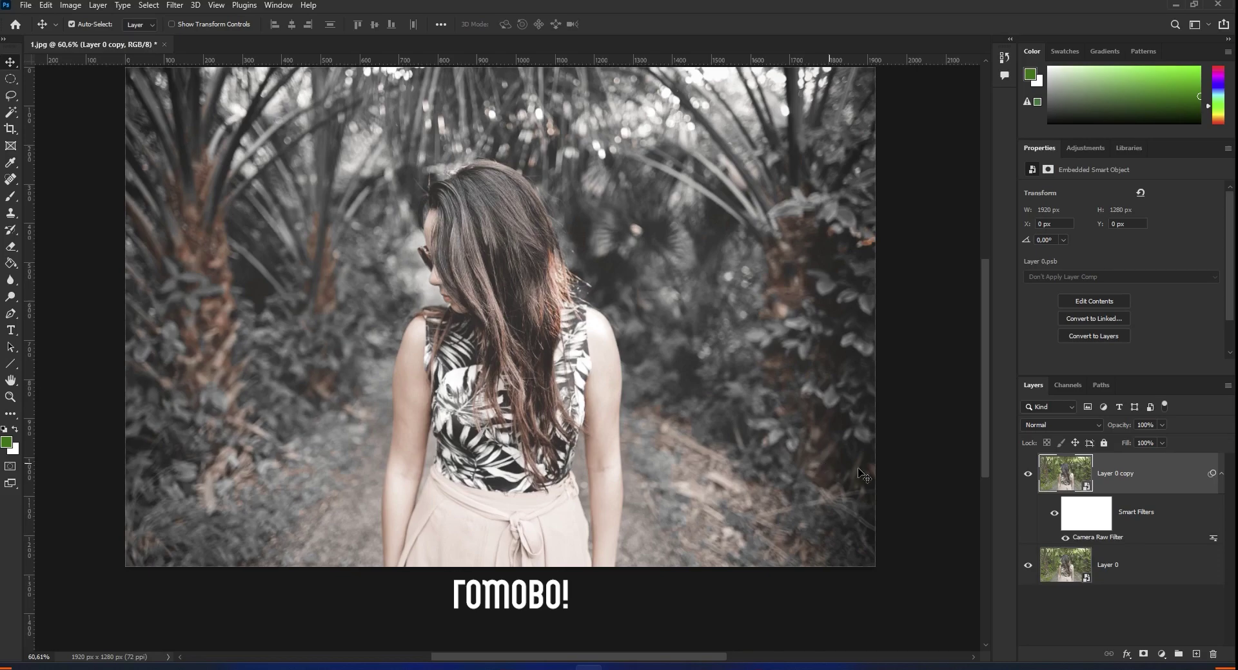
- Compare the photo before and after grading by toggling the visibility of Layer 0 copy, leaving it shown
left_click(1027, 475)
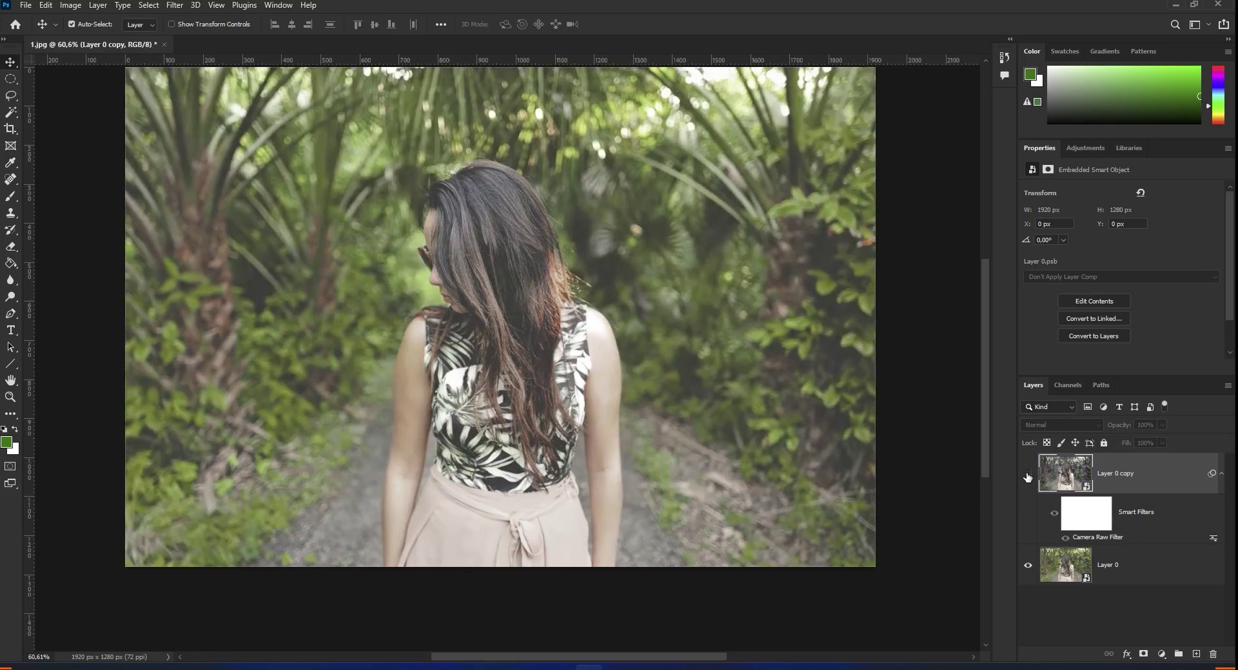
left_click(1027, 476)
left_click(1028, 476)
left_click(1027, 475)
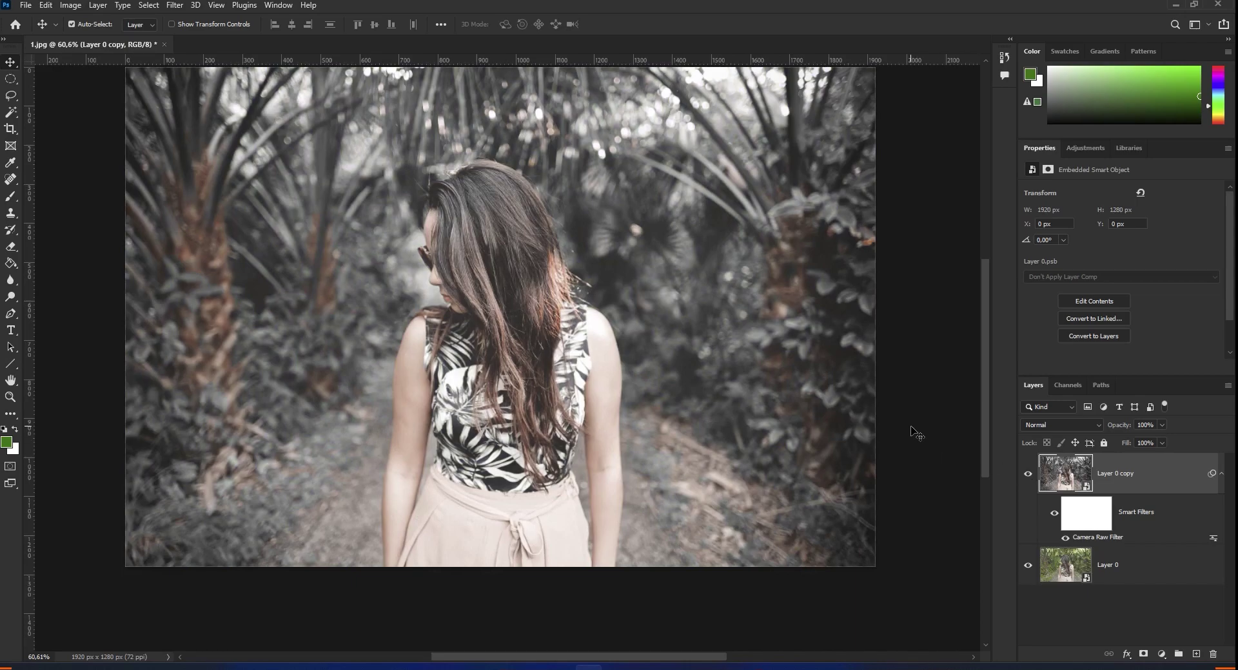